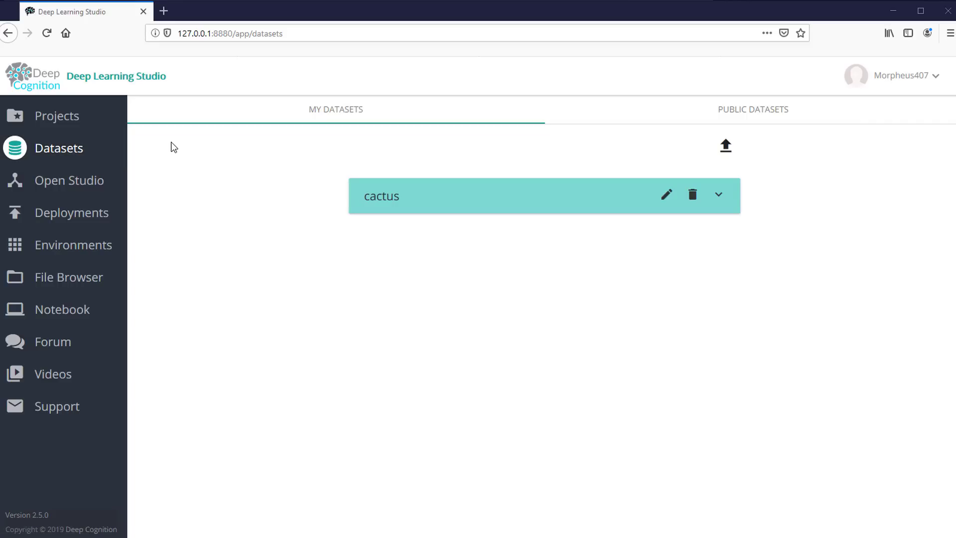
# Create a new project named Cactus-Project.
pyautogui.click(44, 114)
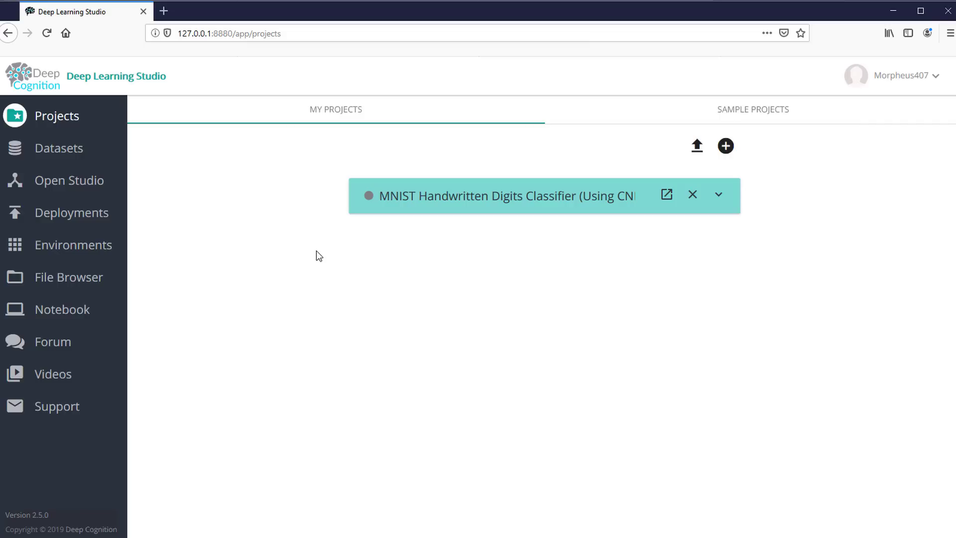
pyautogui.click(728, 148)
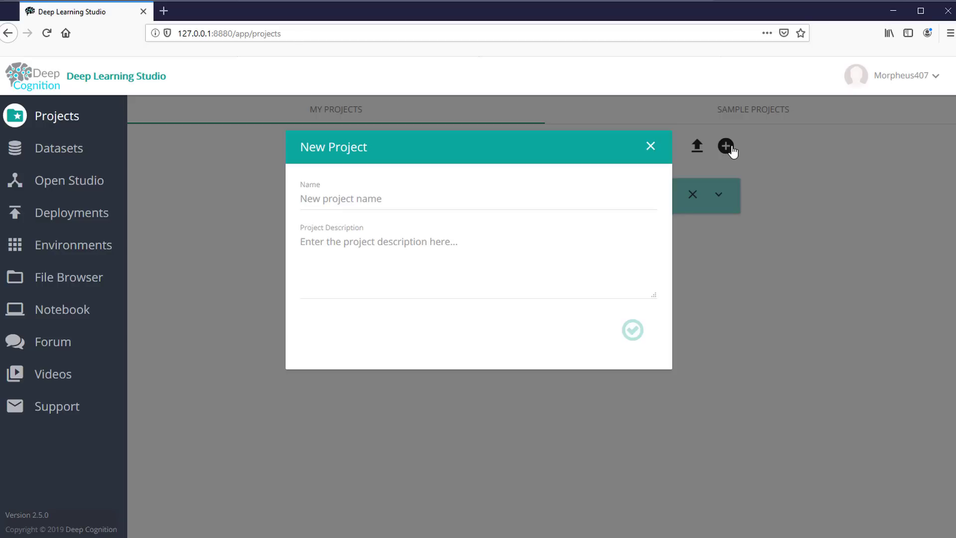
pyautogui.click(543, 207)
pyautogui.write('Cac')
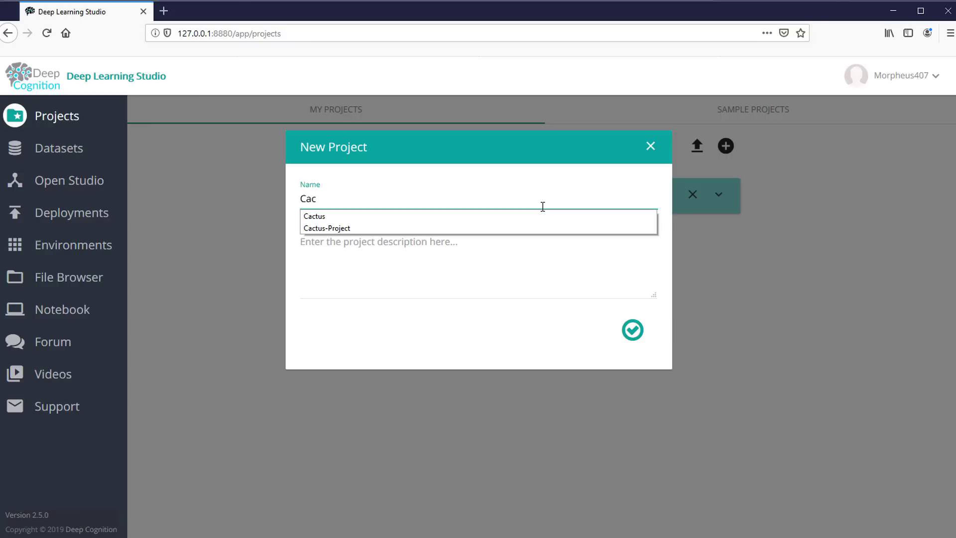
pyautogui.press('Down')
pyautogui.press('Down')
pyautogui.press('Return')
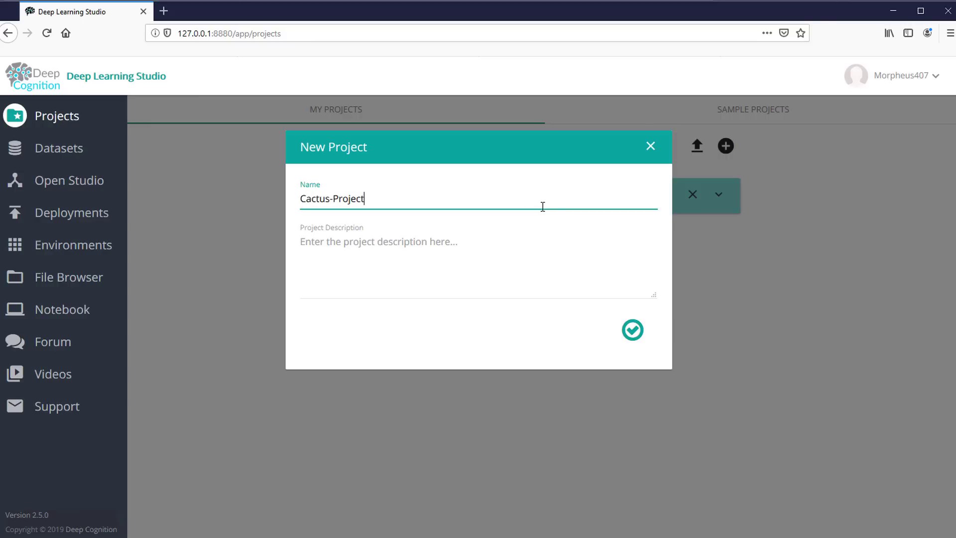
pyautogui.click(632, 331)
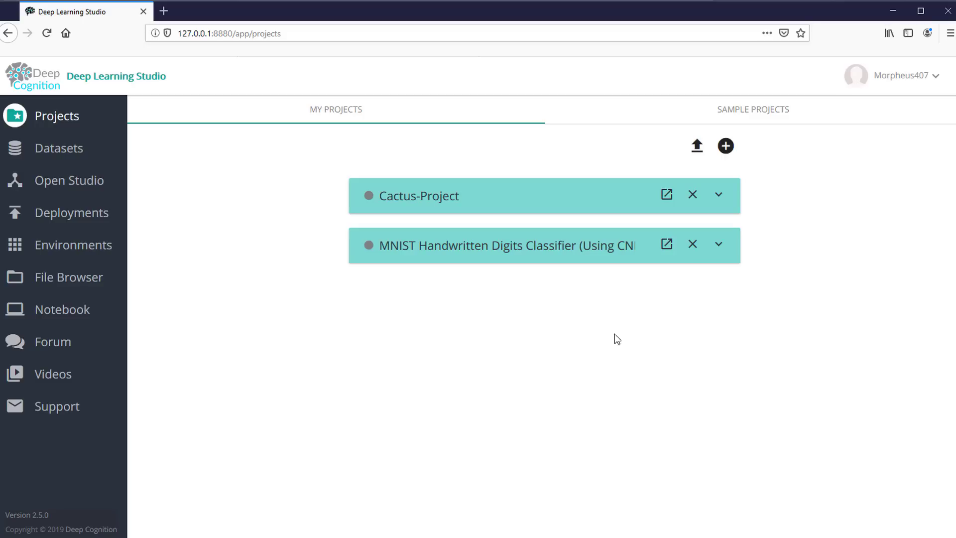
# Open Cactus-Project and choose the private cactus dataset as its data source.
pyautogui.click(667, 194)
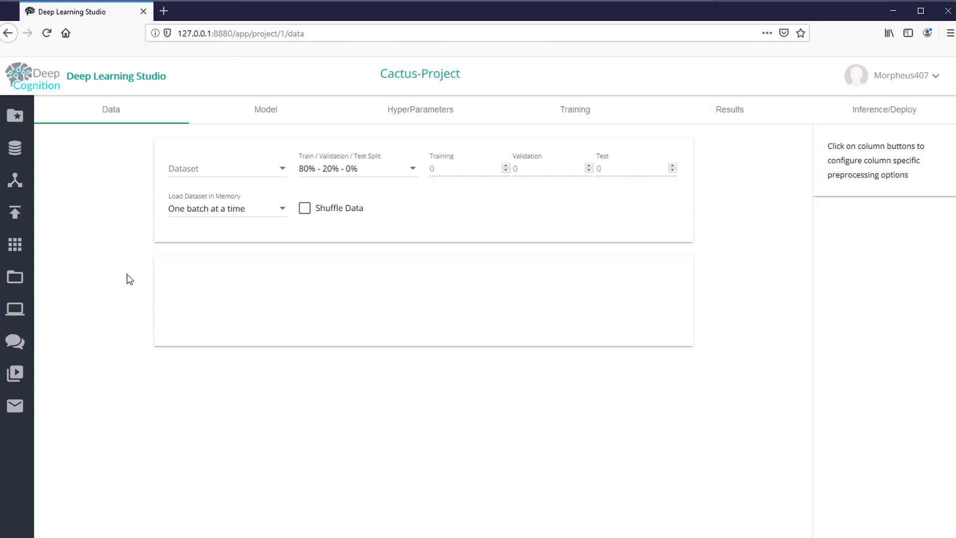
pyautogui.click(179, 172)
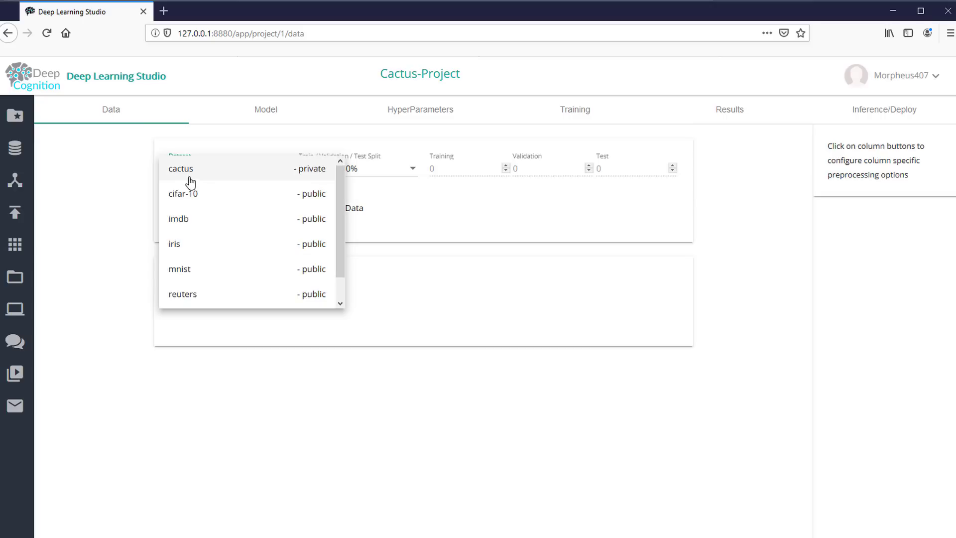
pyautogui.scroll(-1, 194, 204)
pyautogui.scroll(1, 222, 301)
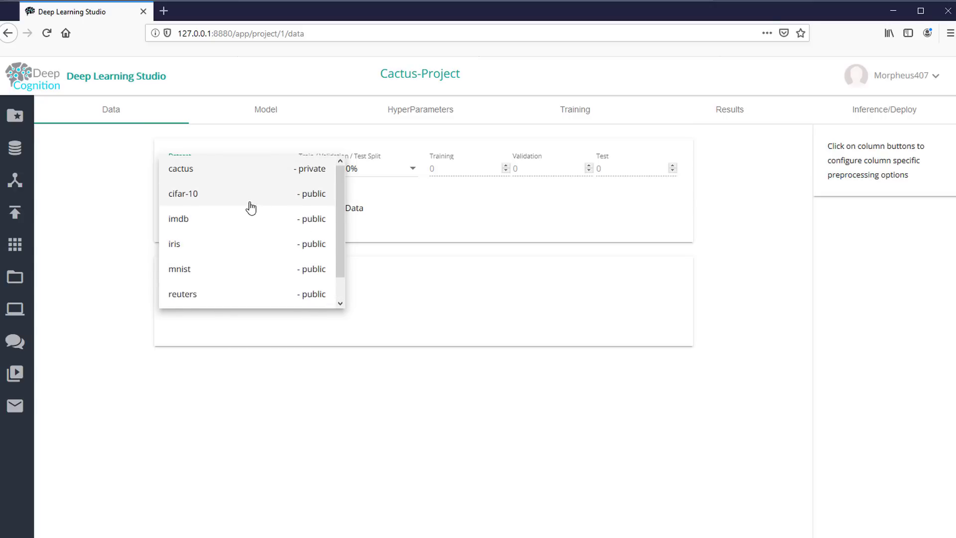
pyautogui.scroll(-1, 248, 267)
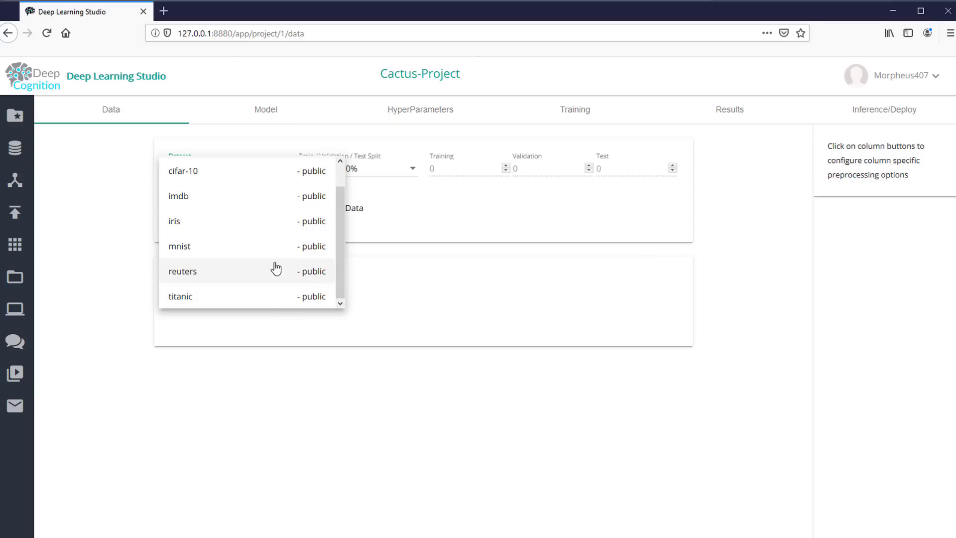
pyautogui.scroll(1, 266, 266)
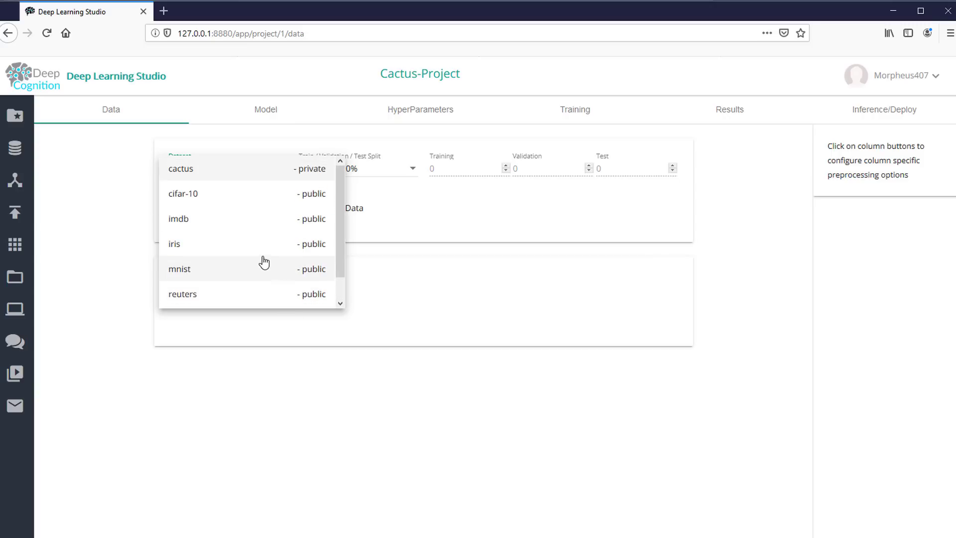
pyautogui.click(194, 173)
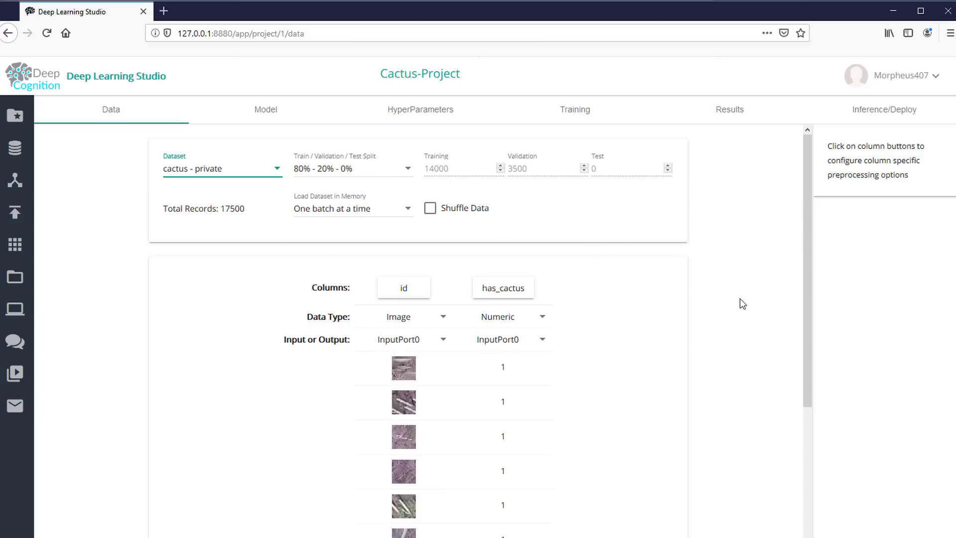
# Examine the dataset's sample rows, comparing enlarged images with their has_cactus labels for the 1 and 0 cases.
pyautogui.scroll(-3, 729, 303)
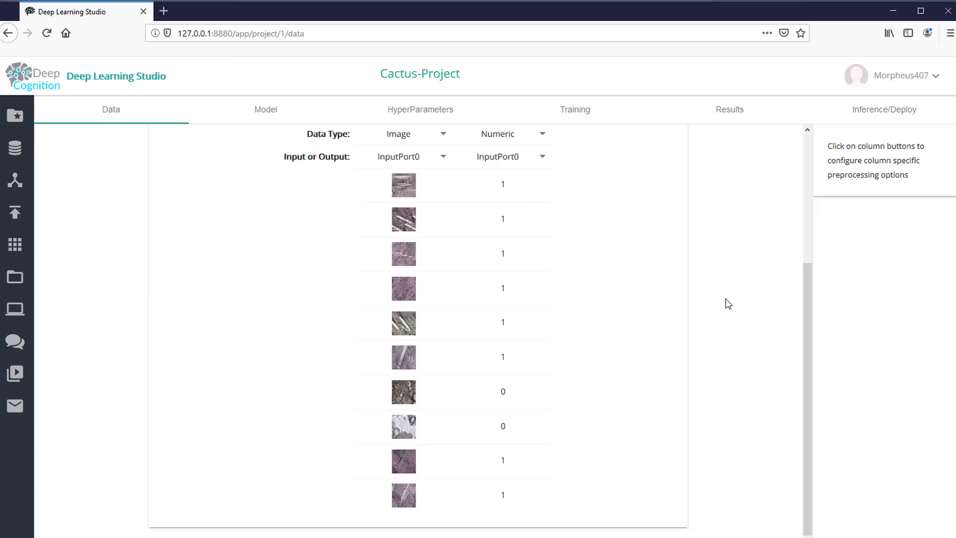
pyautogui.scroll(1, 729, 303)
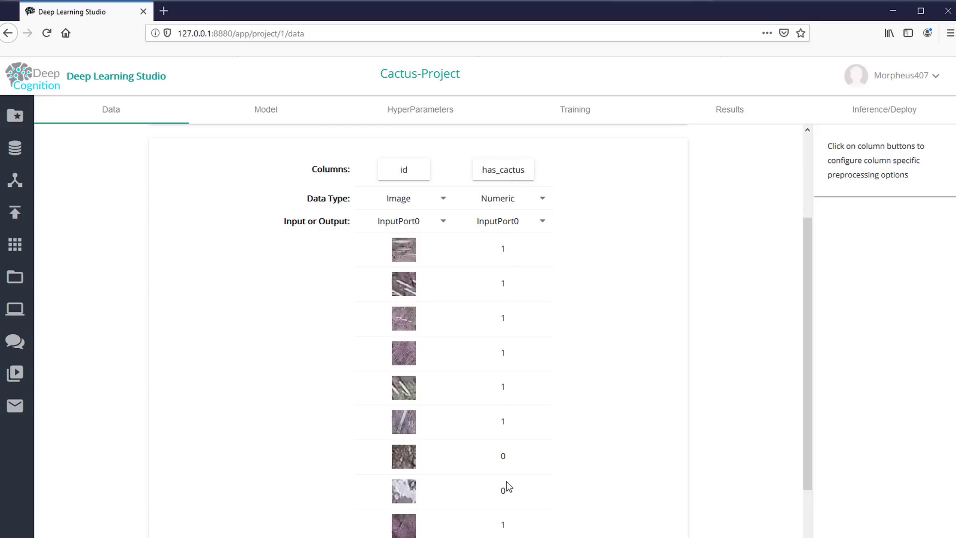
pyautogui.doubleClick(503, 249)
pyautogui.moveTo(407, 249)
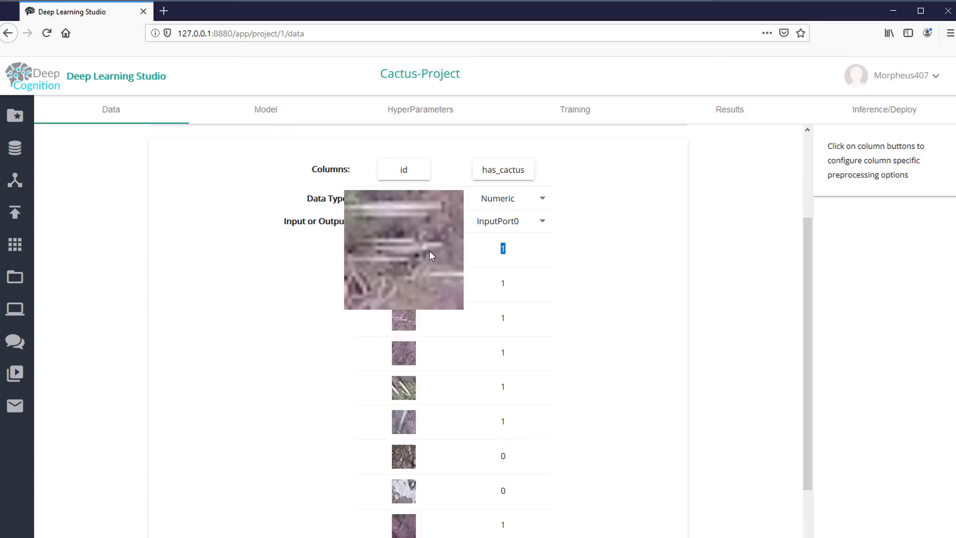
pyautogui.doubleClick(502, 456)
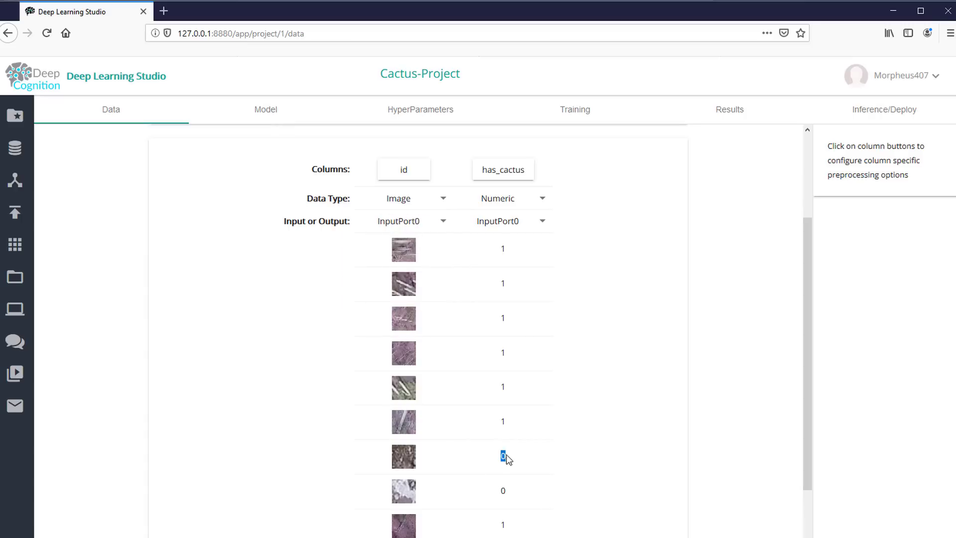
pyautogui.moveTo(390, 462)
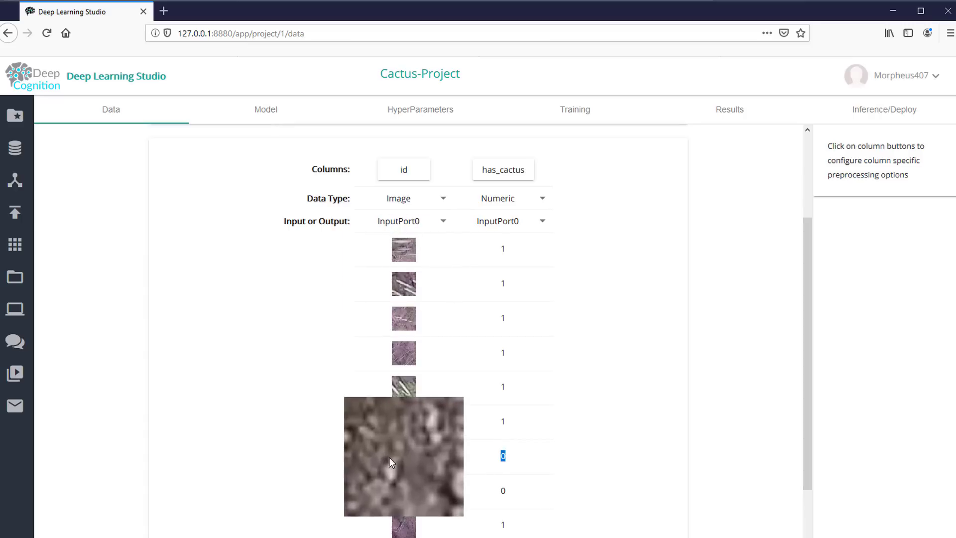
pyautogui.click(177, 367)
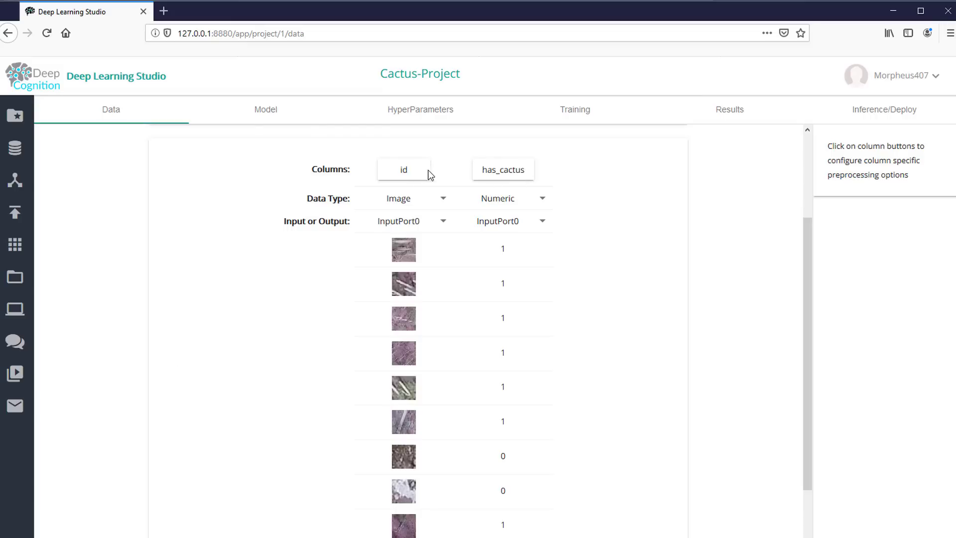
# Examine the preprocessing options of the has_cactus and id columns and the data types available for the id column.
pyautogui.click(503, 171)
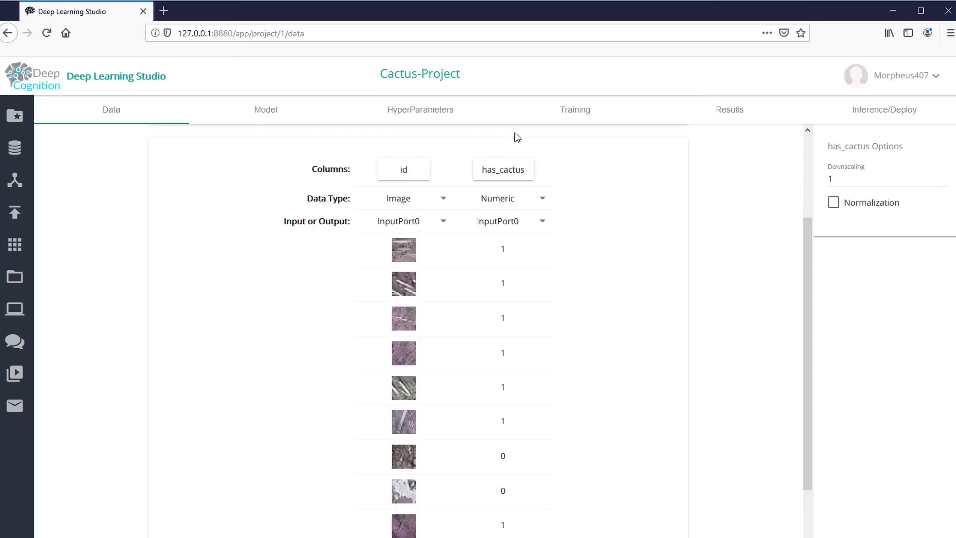
pyautogui.click(425, 171)
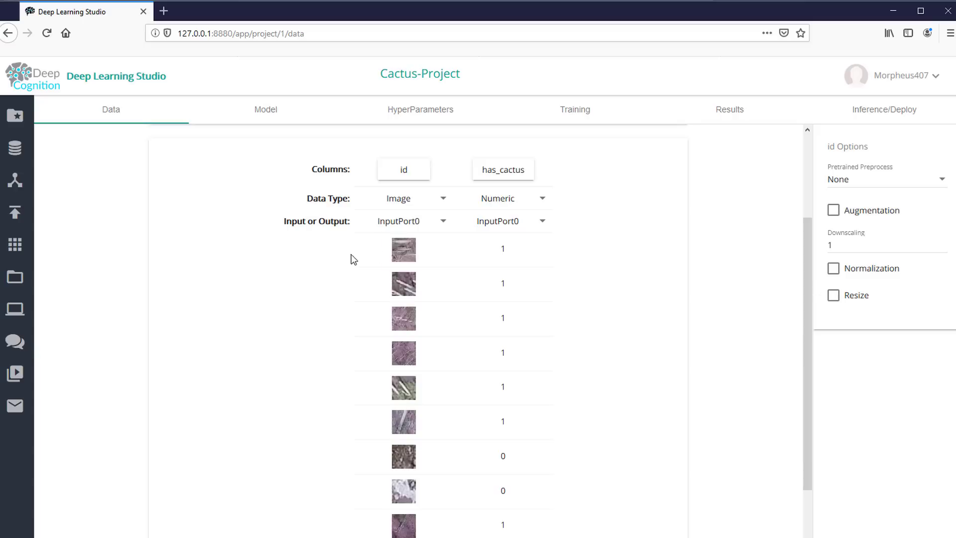
pyautogui.moveTo(402, 256)
pyautogui.click(483, 174)
pyautogui.click(404, 176)
pyautogui.click(406, 201)
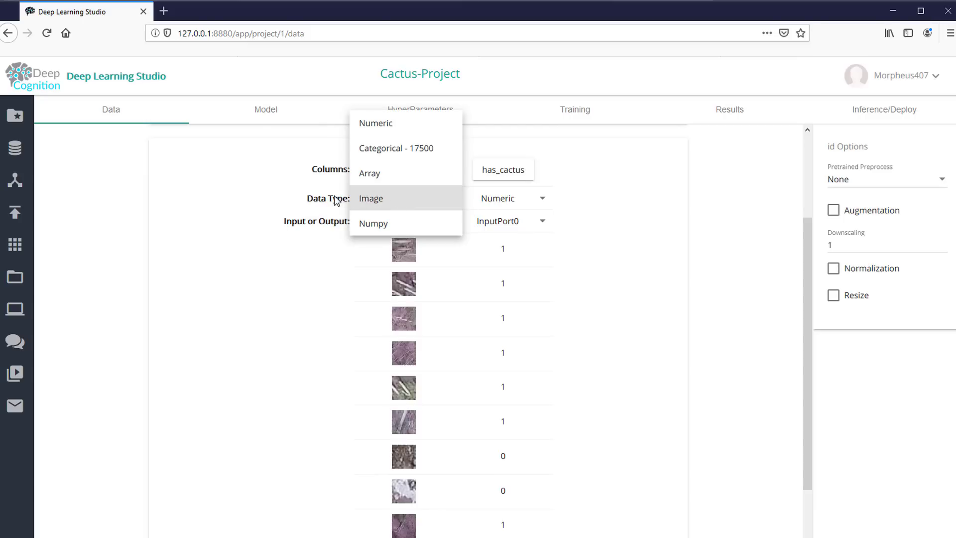
pyautogui.click(236, 333)
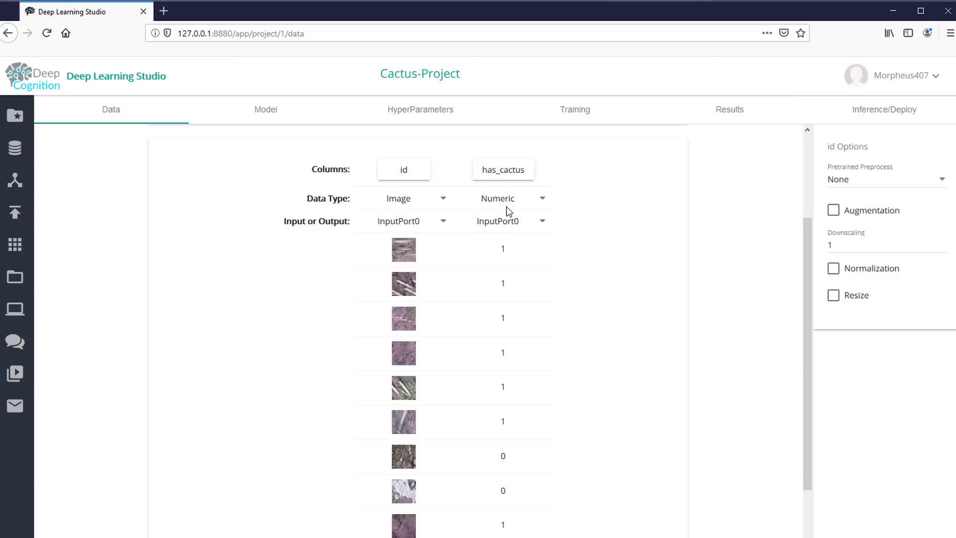
# Set the data type of the has_cactus column to Categorical - 2.
pyautogui.scroll(-2, 511, 433)
pyautogui.scroll(-3, 515, 426)
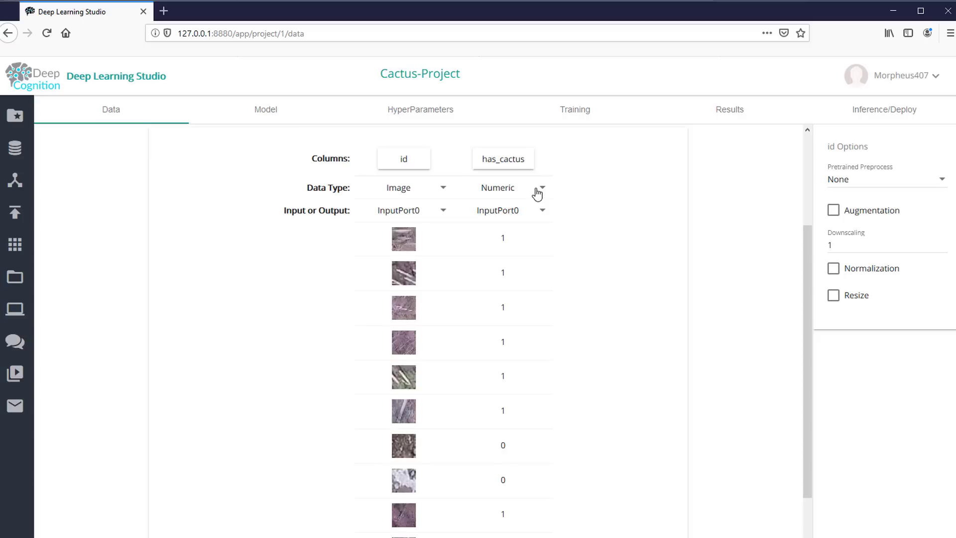
pyautogui.click(536, 194)
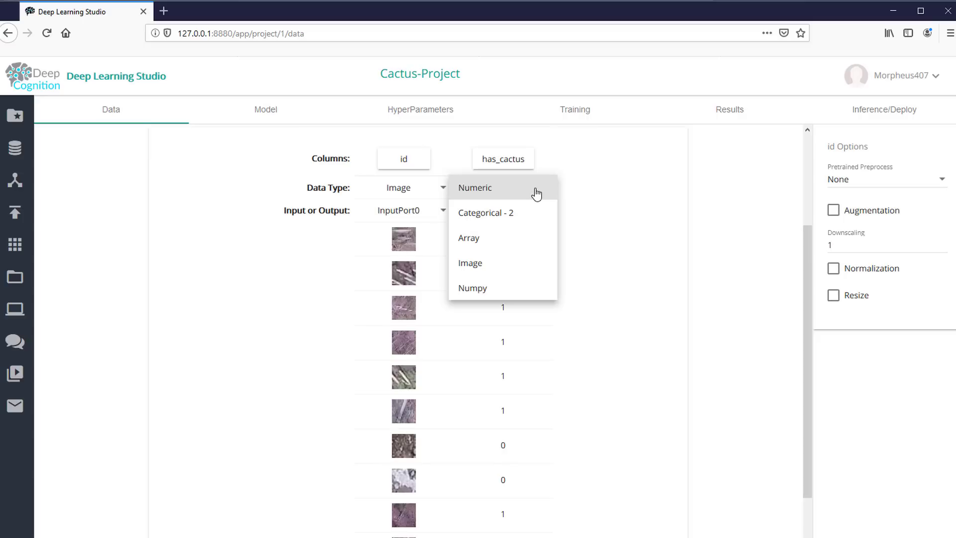
pyautogui.click(534, 220)
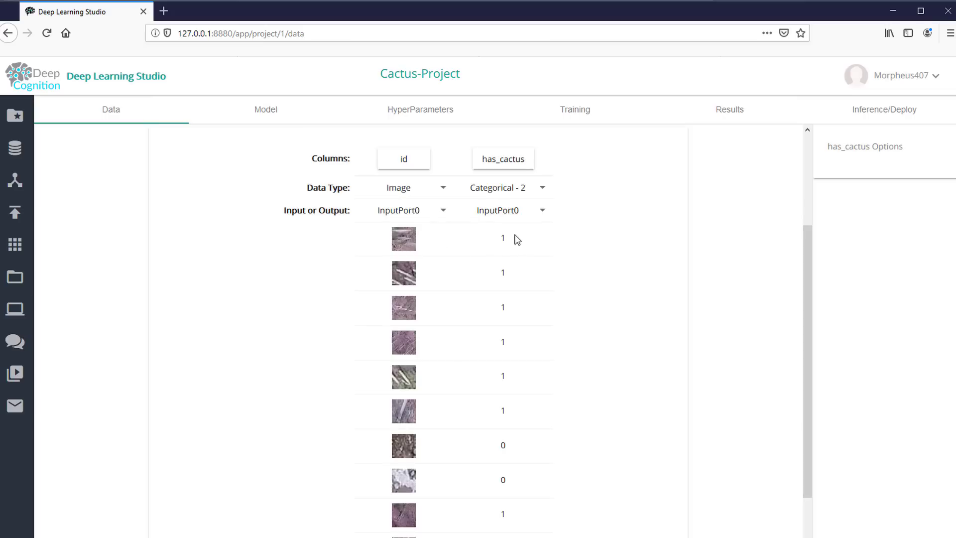
# Assign the has_cactus column to OutputPort0 instead of InputPort0.
pyautogui.scroll(-2, 515, 239)
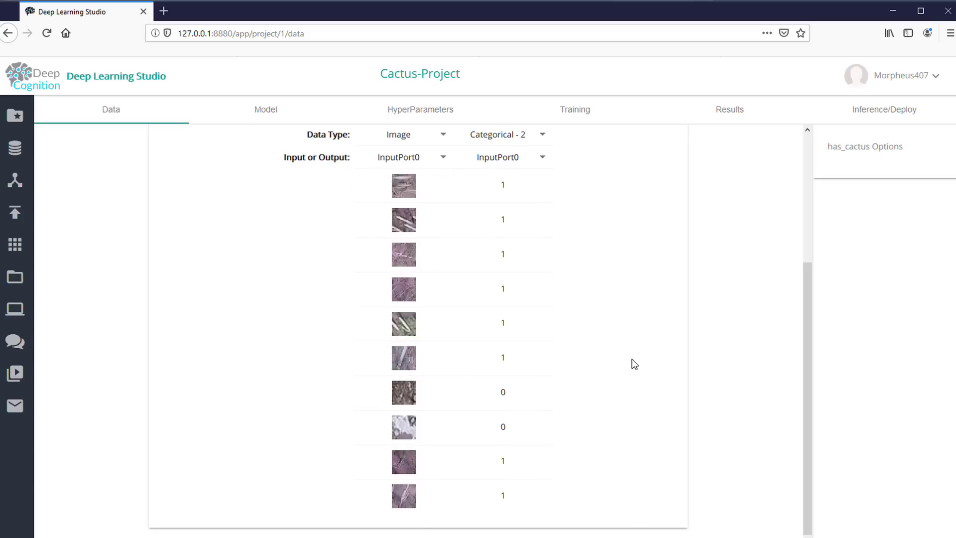
pyautogui.scroll(2, 630, 359)
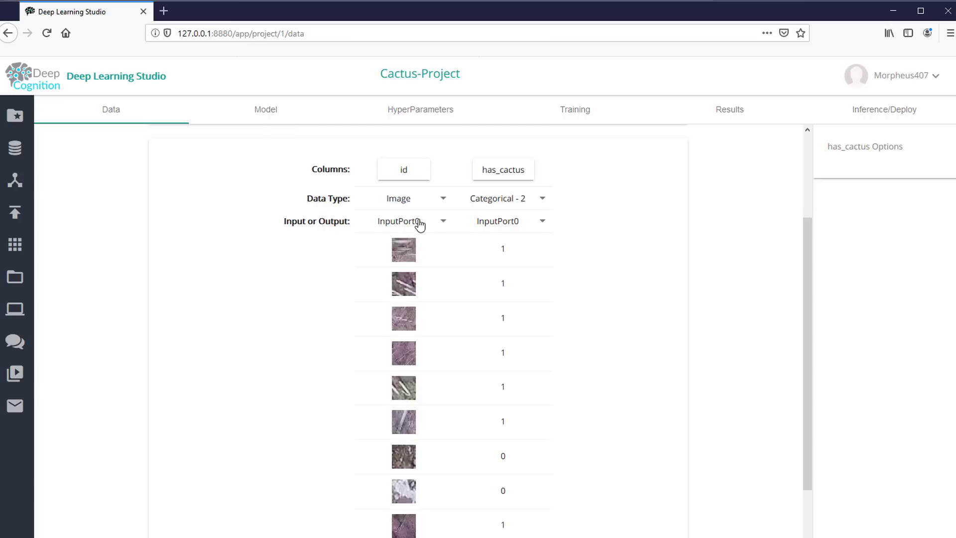
pyautogui.click(506, 225)
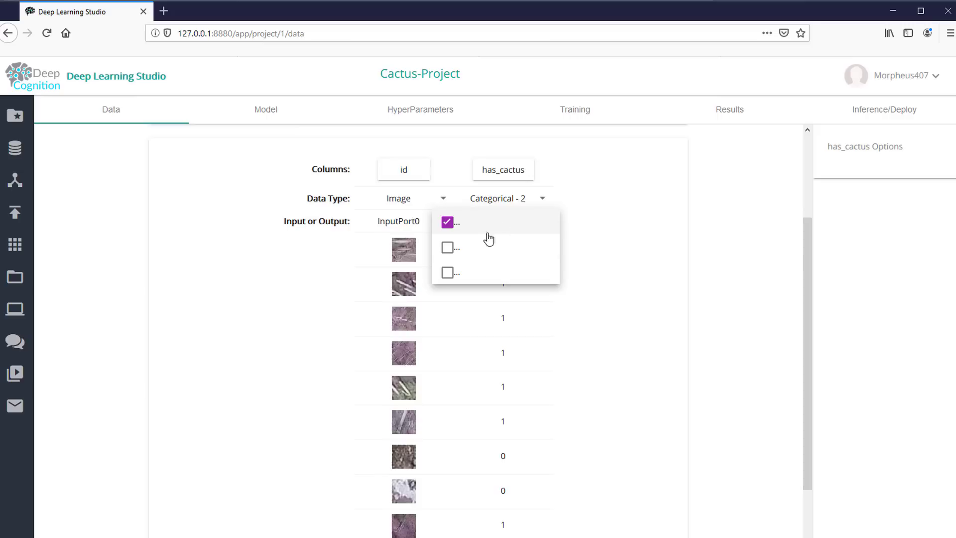
pyautogui.click(454, 252)
pyautogui.click(455, 230)
pyautogui.click(683, 326)
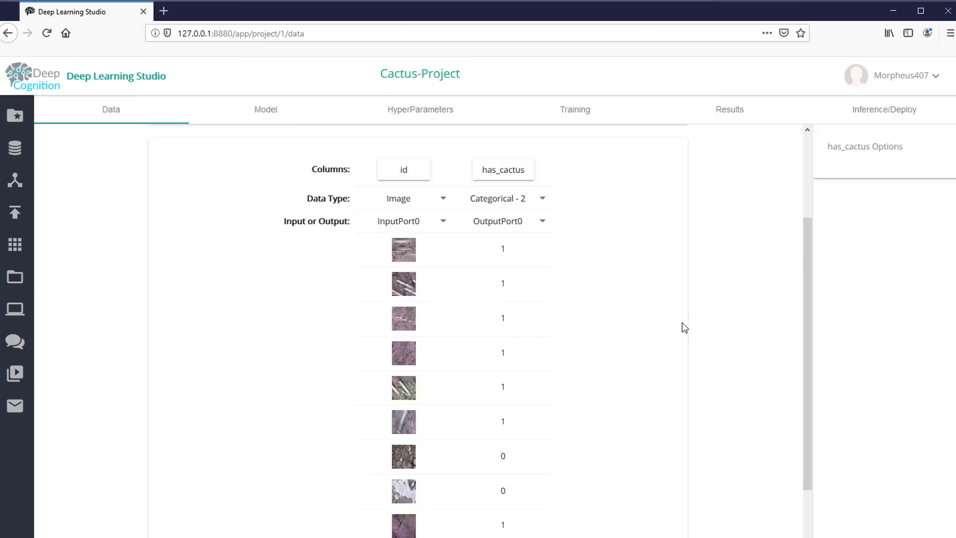
# Try changing the port assignment of the has_cactus column and restore it to OutputPort0.
pyautogui.click(527, 224)
pyautogui.click(459, 249)
pyautogui.click(702, 321)
pyautogui.click(539, 229)
pyautogui.click(463, 198)
pyautogui.click(668, 294)
# Place an Input layer with an Output layer below it on the project's model canvas, and connect the Input layer to the Output layer.
pyautogui.scroll(-2, 607, 292)
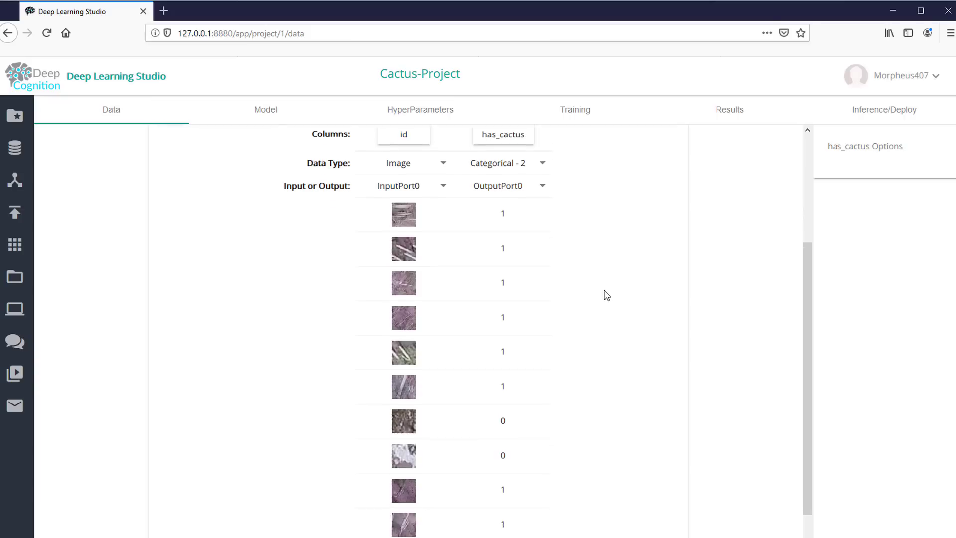
pyautogui.scroll(4, 613, 290)
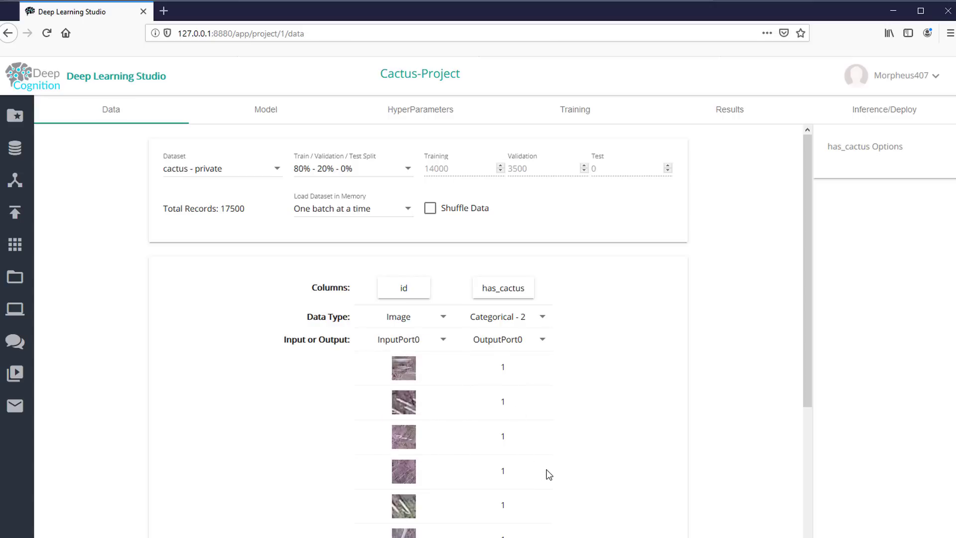
pyautogui.click(261, 110)
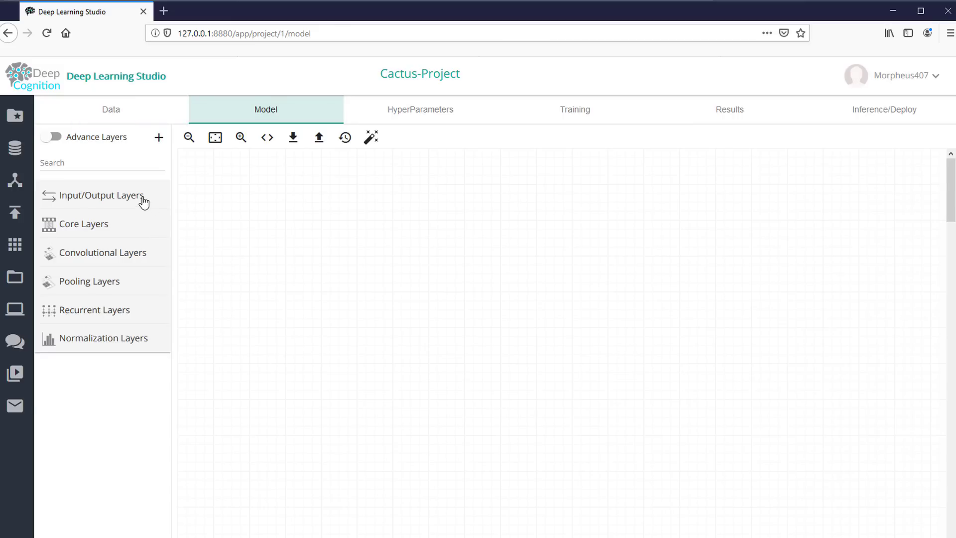
pyautogui.click(141, 197)
pyautogui.moveTo(121, 224); pyautogui.dragTo(356, 194)
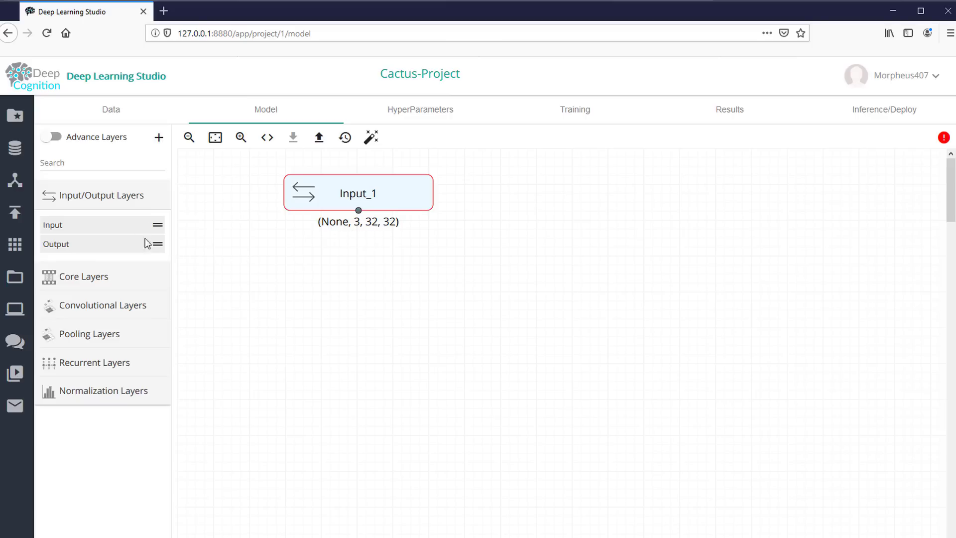
pyautogui.moveTo(157, 244); pyautogui.dragTo(378, 424)
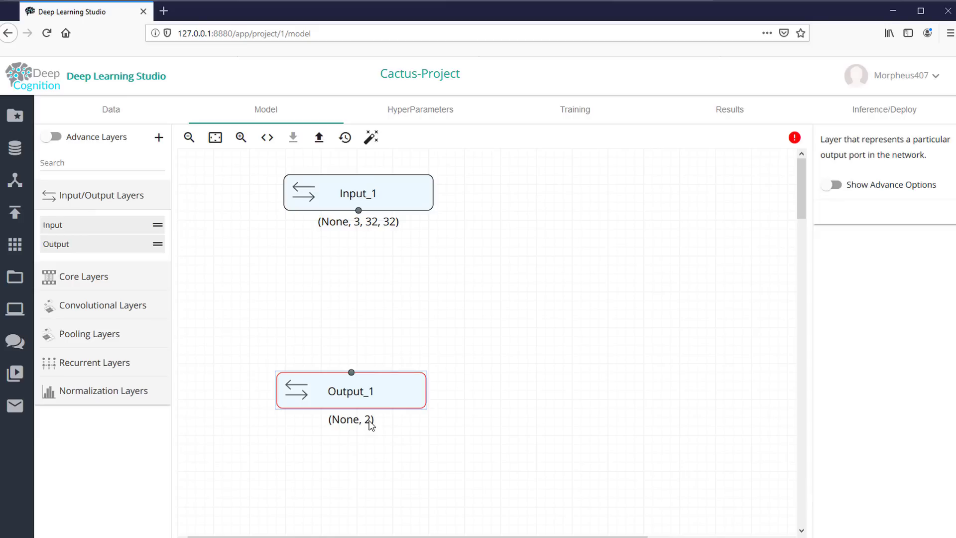
pyautogui.click(509, 402)
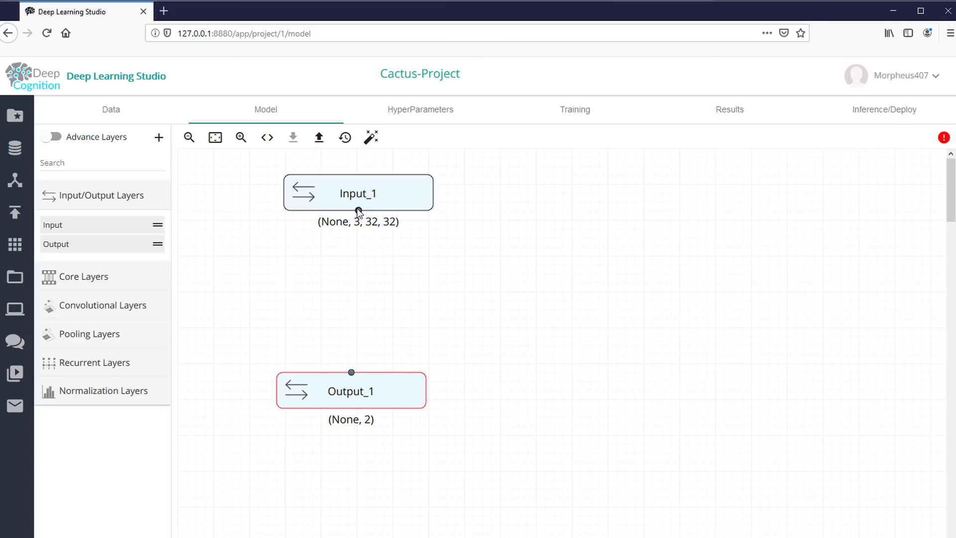
pyautogui.moveTo(358, 210); pyautogui.dragTo(351, 369)
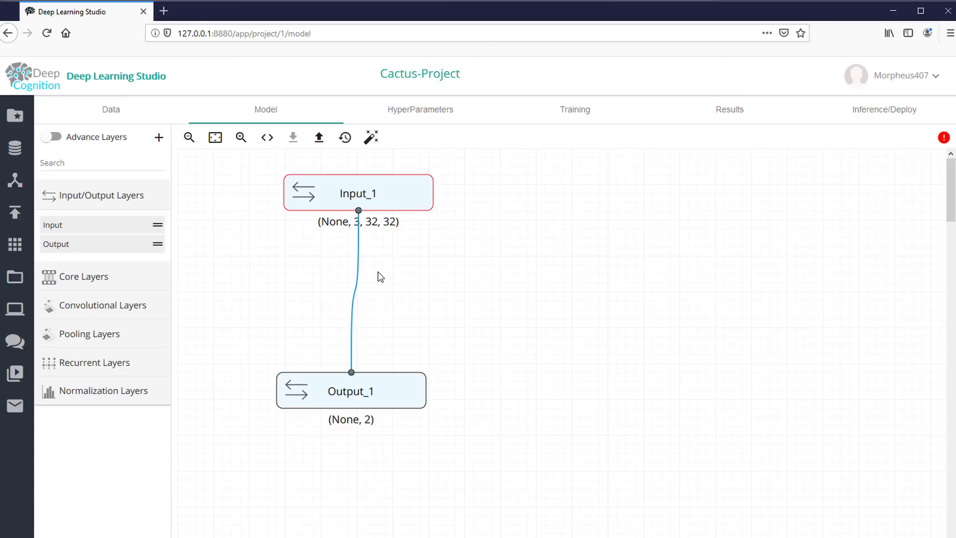
# Remove the connection between the Input and Output layers, and preview the first sample image in the dataset's id column.
pyautogui.click(354, 301)
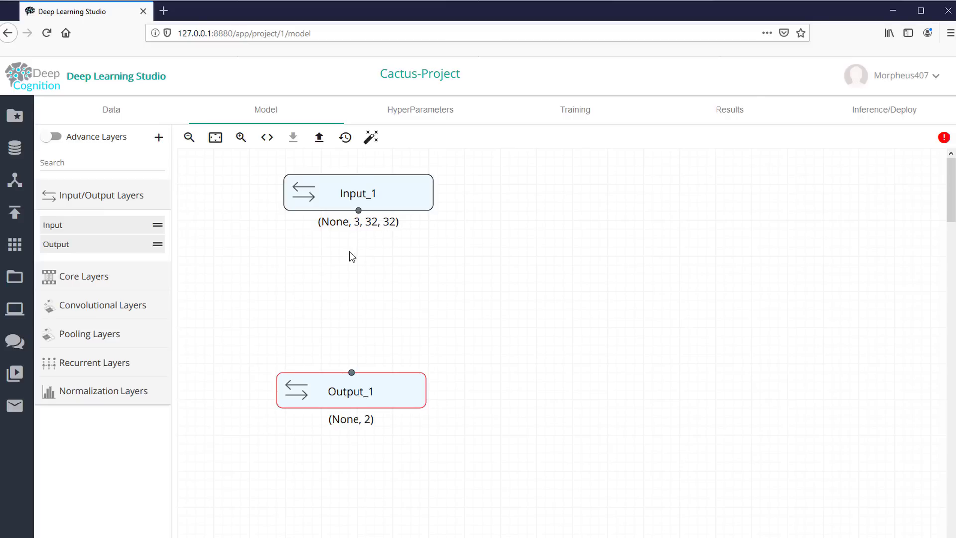
pyautogui.click(132, 110)
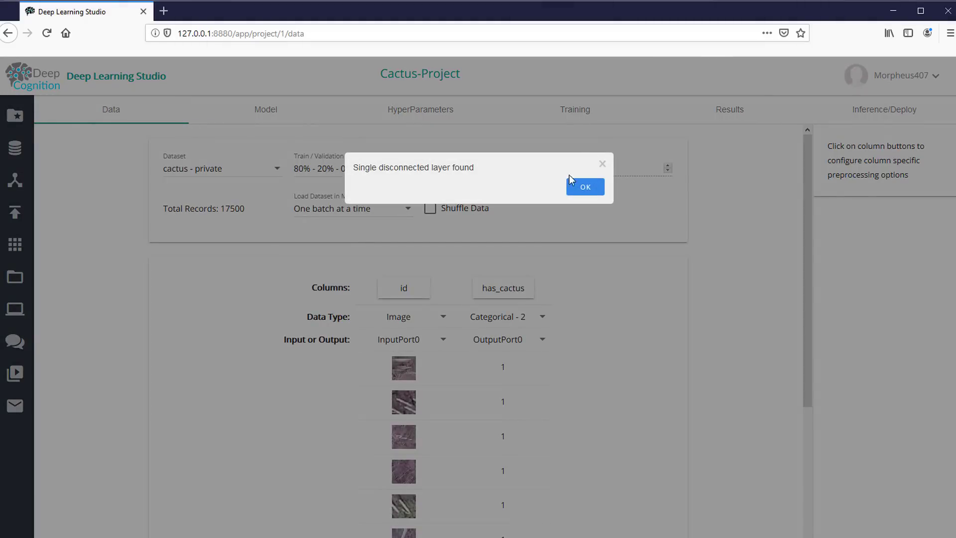
pyautogui.click(592, 187)
pyautogui.moveTo(399, 371)
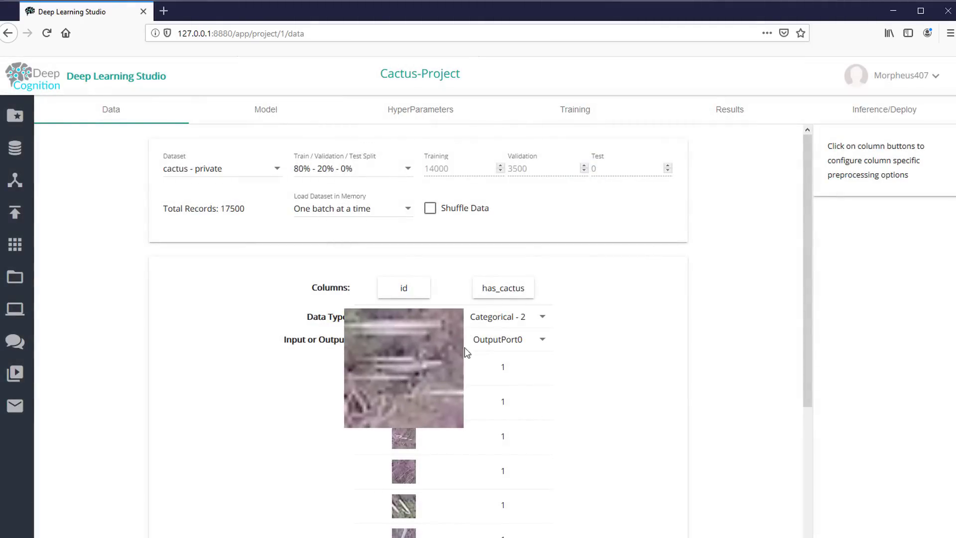
pyautogui.click(288, 124)
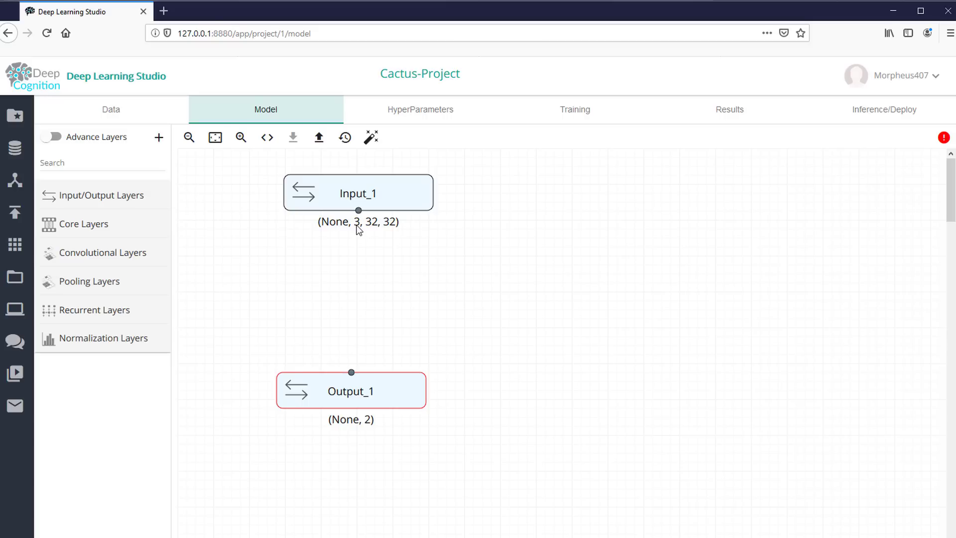
# Enlarge the first id-column image in the dataset again and compare it with the Input layer's shape on the model canvas.
pyautogui.click(132, 117)
pyautogui.click(586, 188)
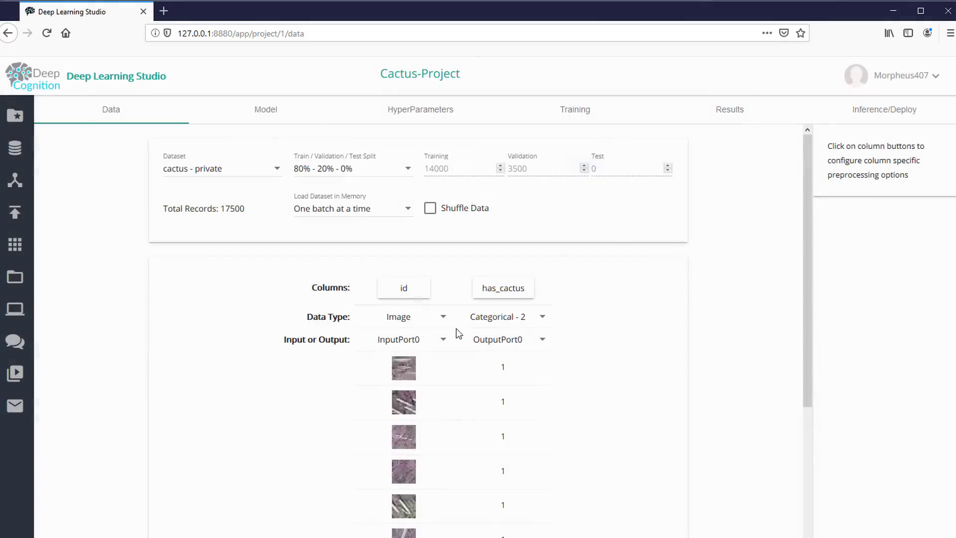
pyautogui.moveTo(405, 360)
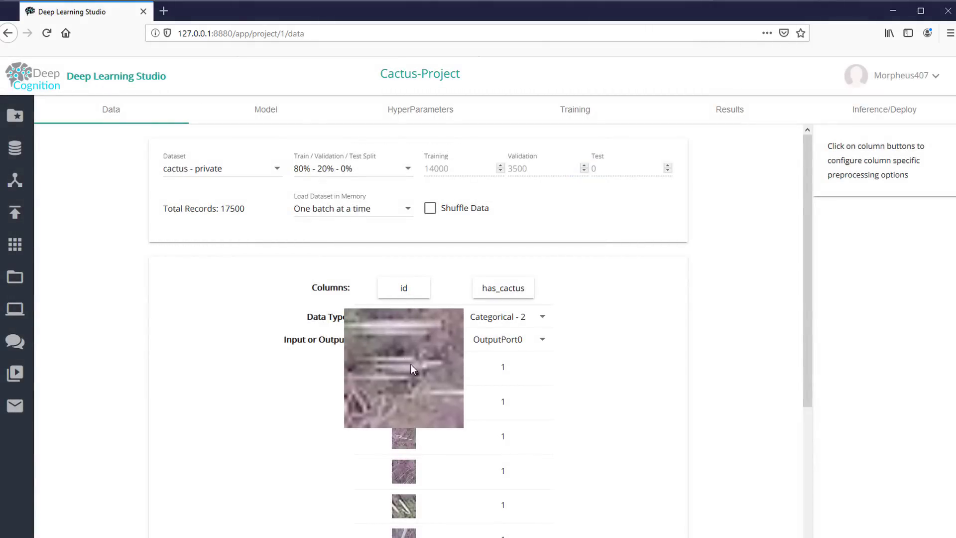
pyautogui.click(267, 105)
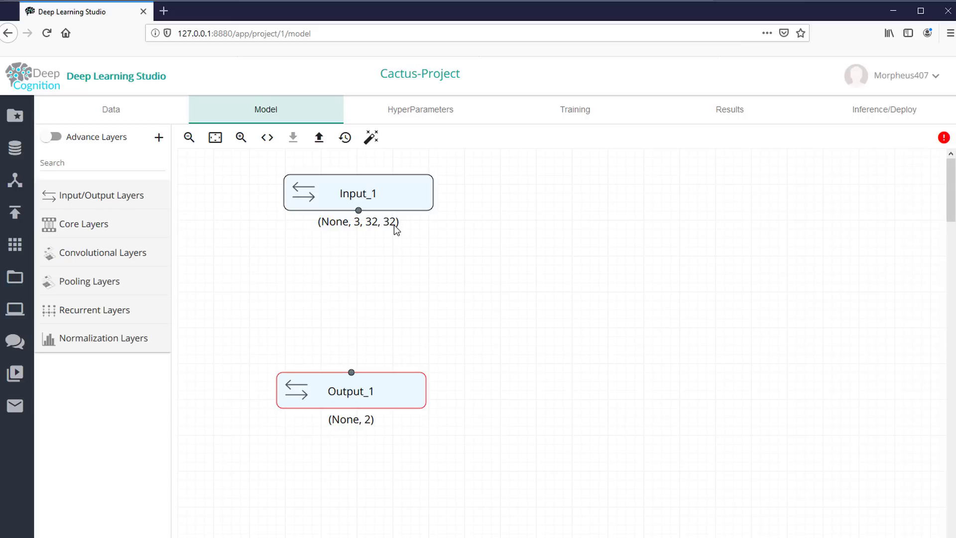
pyautogui.scroll(-1, 543, 301)
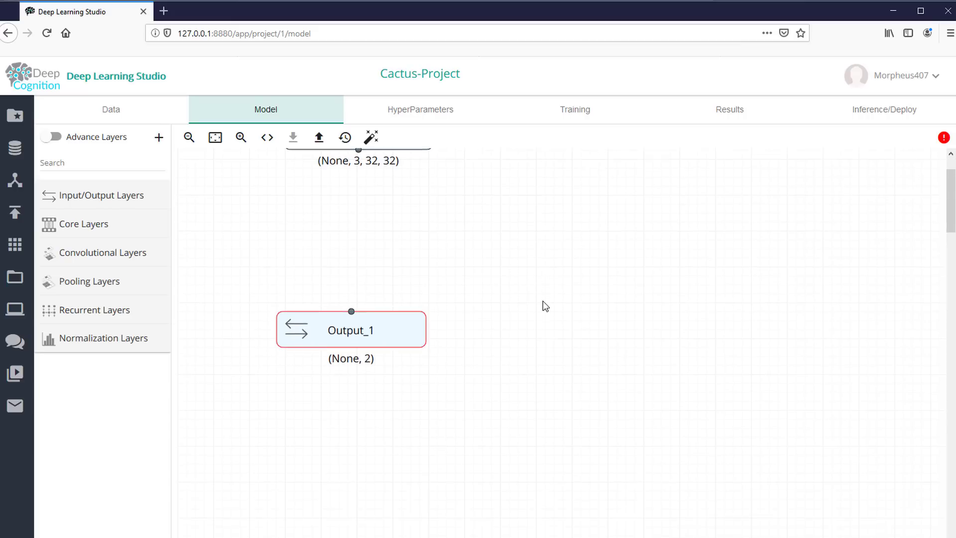
pyautogui.scroll(1, 542, 301)
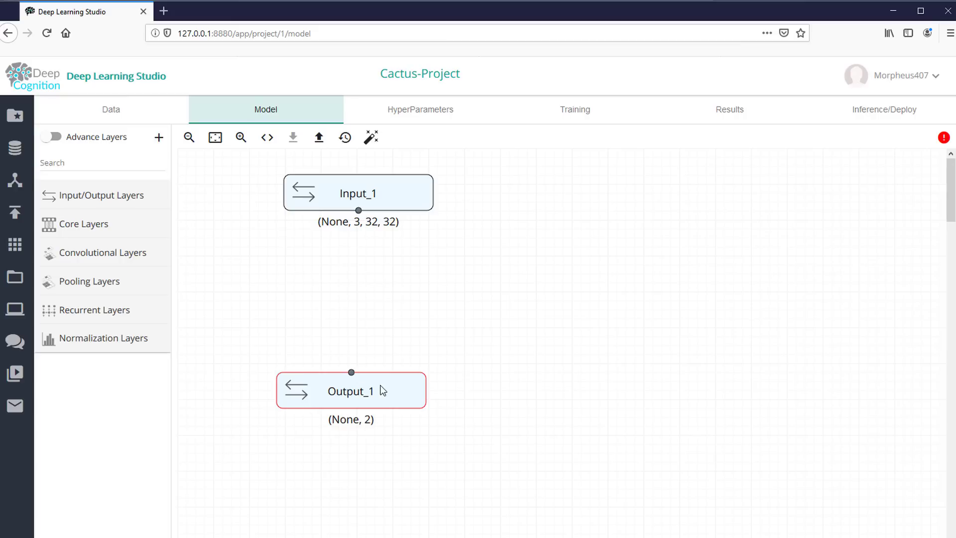
# Move the Output layer lower on the canvas to leave more room beneath the Input layer.
pyautogui.moveTo(383, 391); pyautogui.dragTo(379, 415)
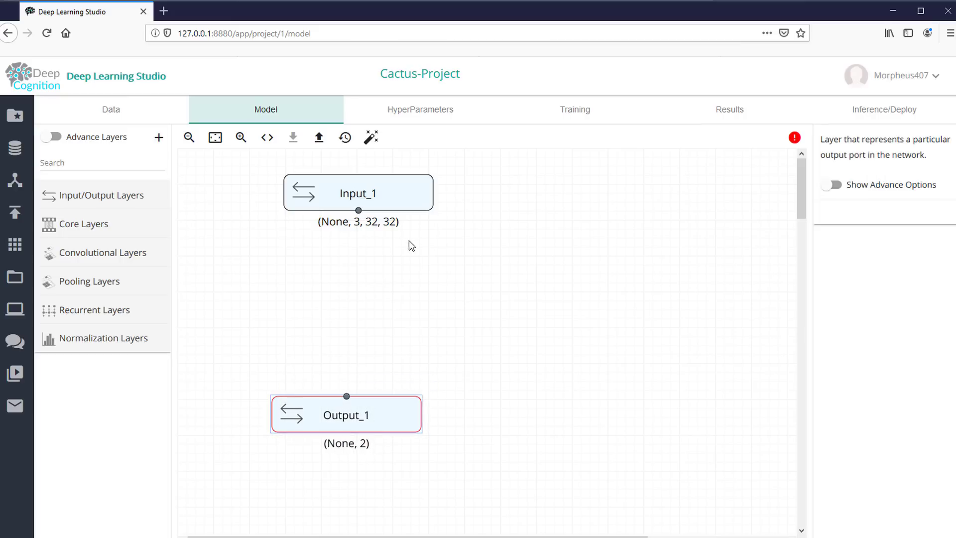
pyautogui.click(419, 194)
pyautogui.click(405, 406)
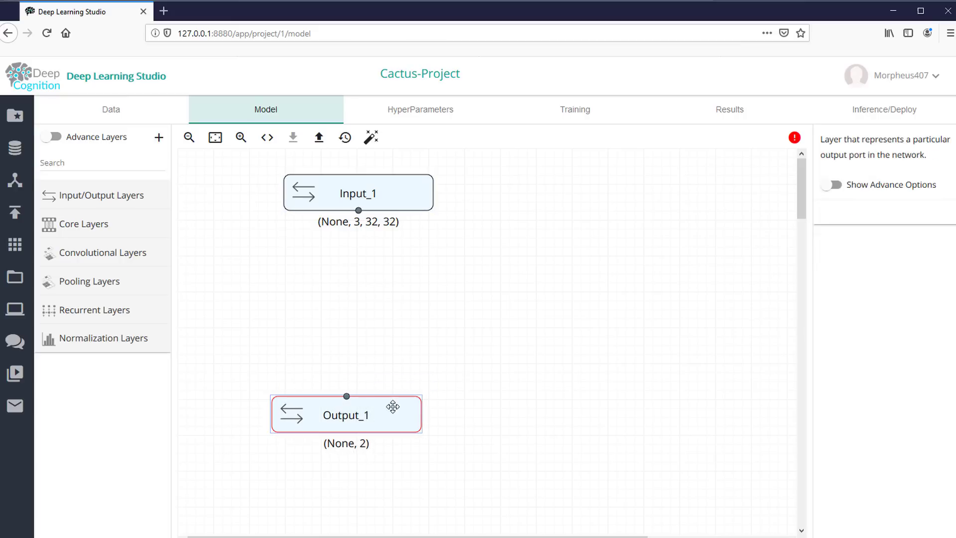
pyautogui.click(504, 399)
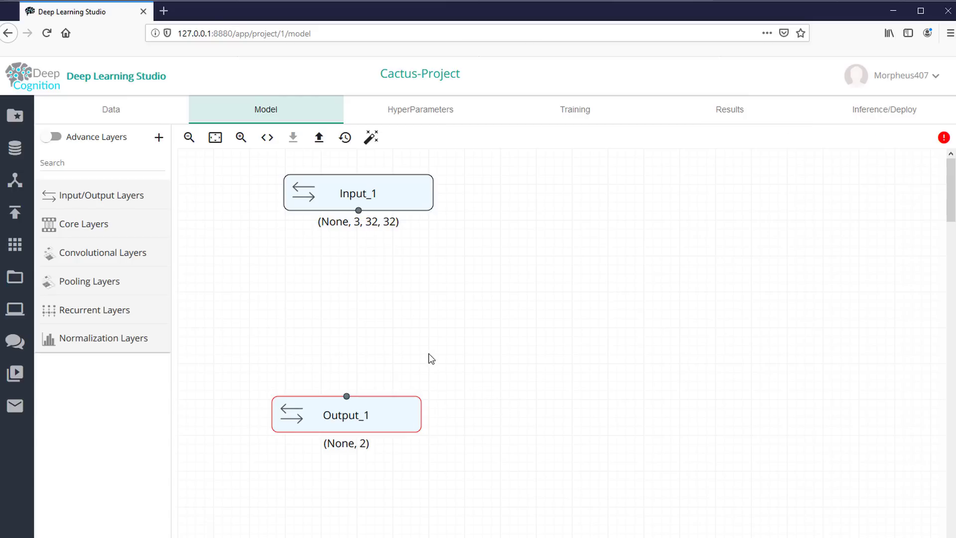
# Add a Flatten core layer directly below the Input layer, connect the Input layer to it, and align the two.
pyautogui.click(145, 228)
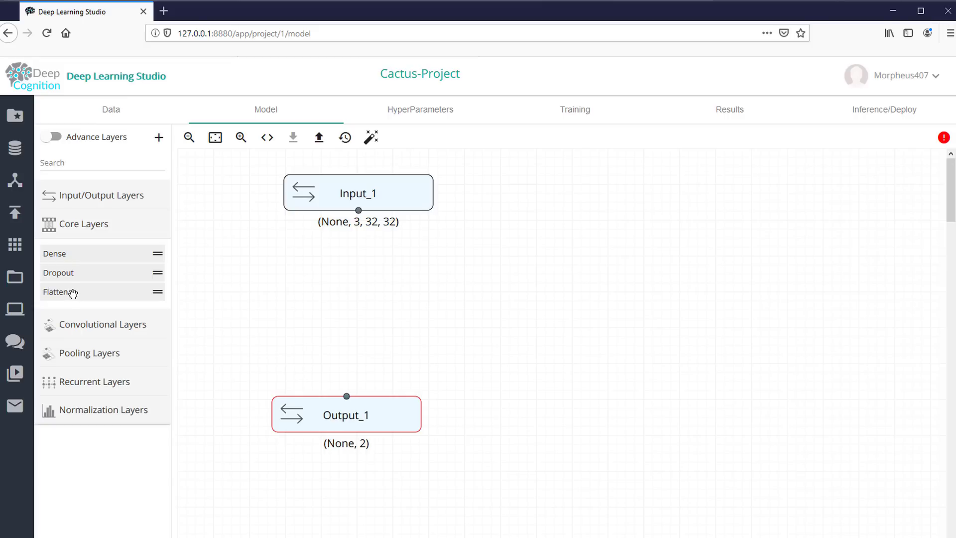
pyautogui.moveTo(158, 292); pyautogui.dragTo(391, 270)
pyautogui.click(448, 258)
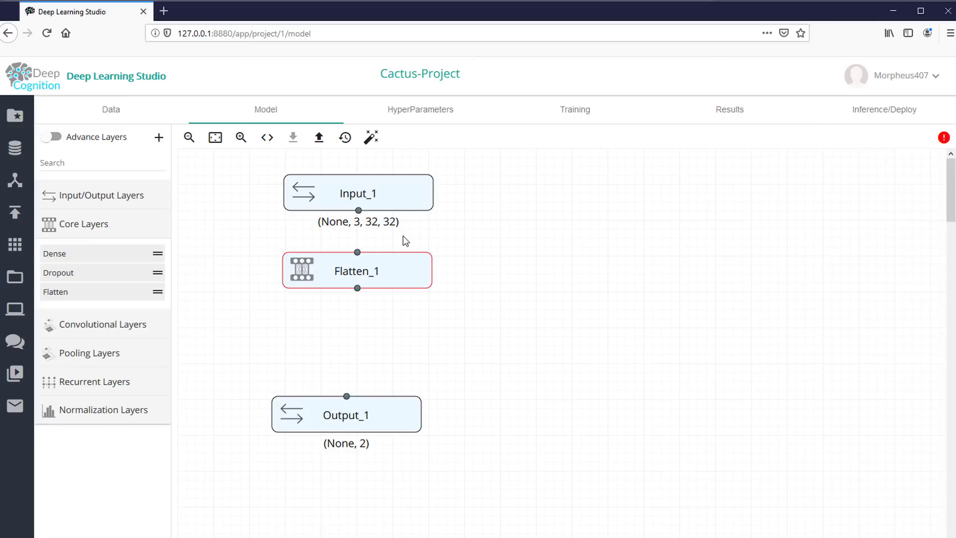
pyautogui.moveTo(359, 210); pyautogui.dragTo(357, 252)
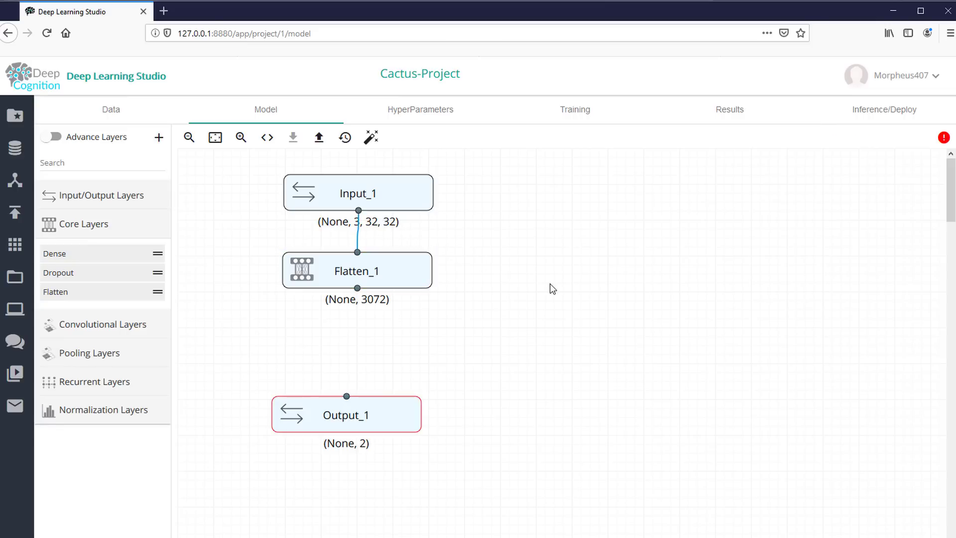
pyautogui.click(408, 272)
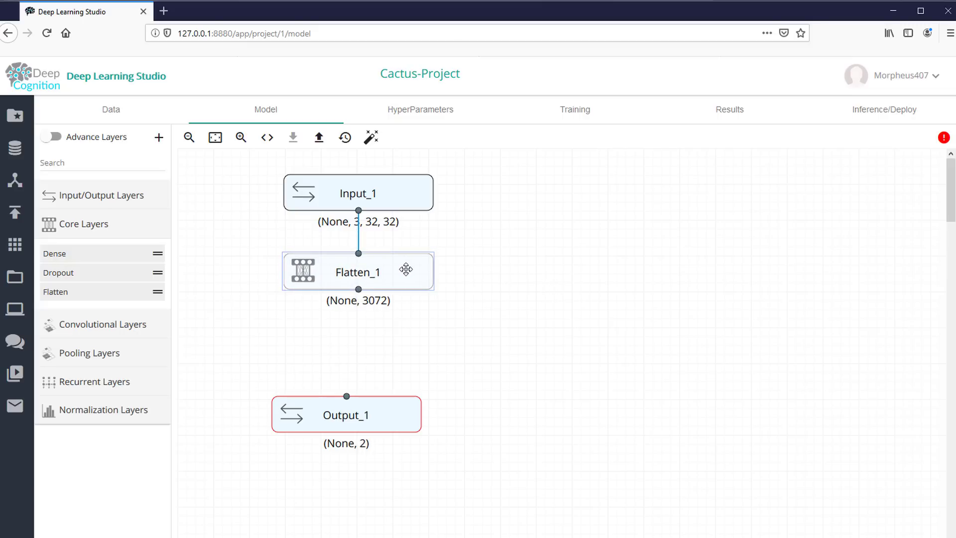
pyautogui.click(491, 286)
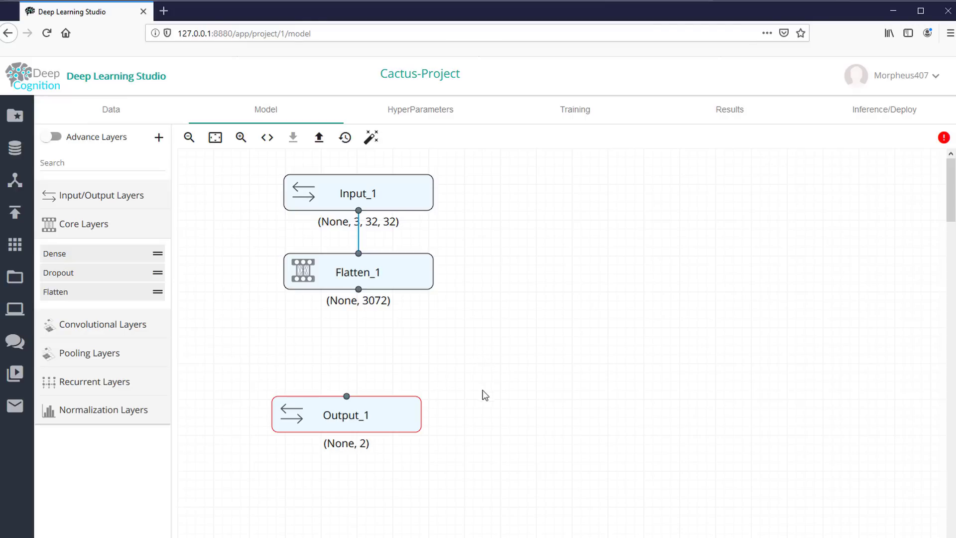
# Shift the Output layer closer into line beneath the Flatten layer, and view the Flatten layer's description.
pyautogui.moveTo(410, 418); pyautogui.dragTo(418, 423)
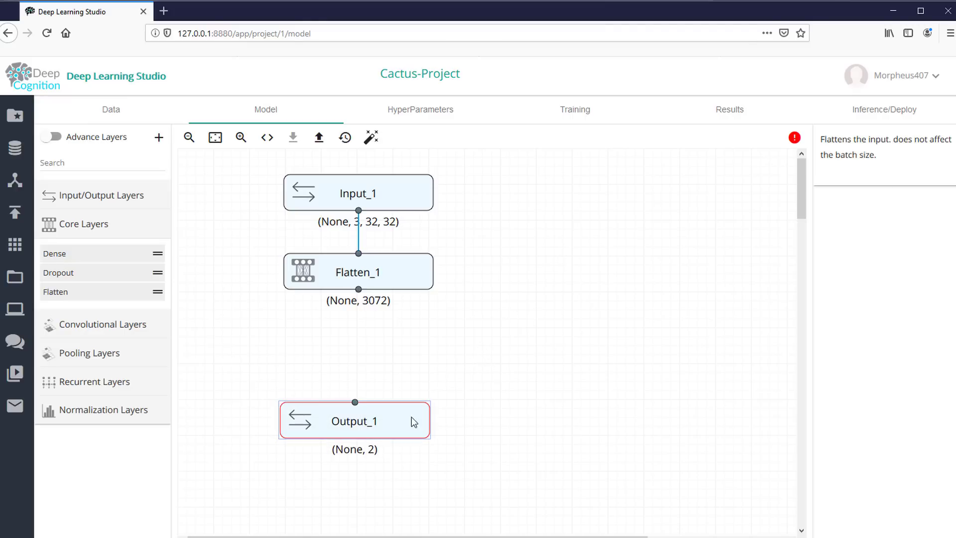
pyautogui.click(531, 433)
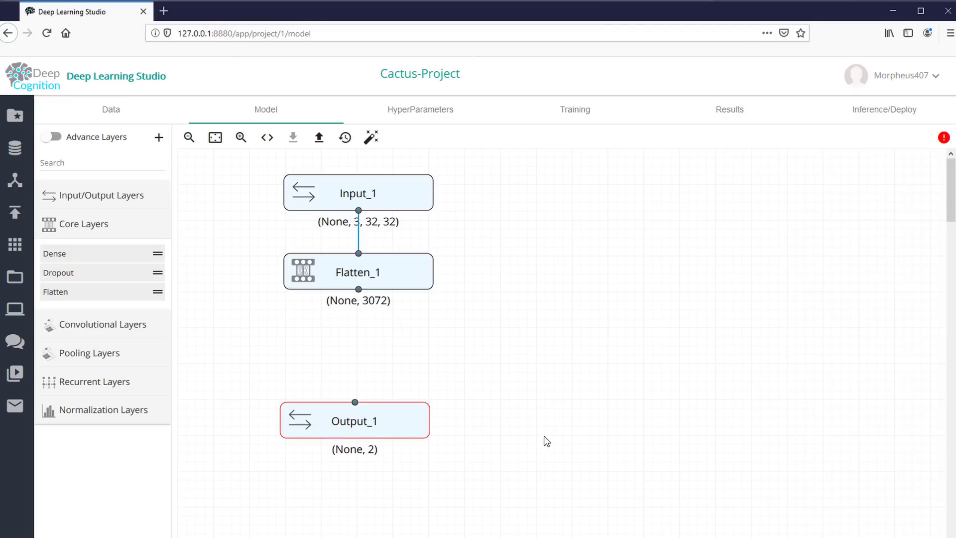
pyautogui.click(425, 278)
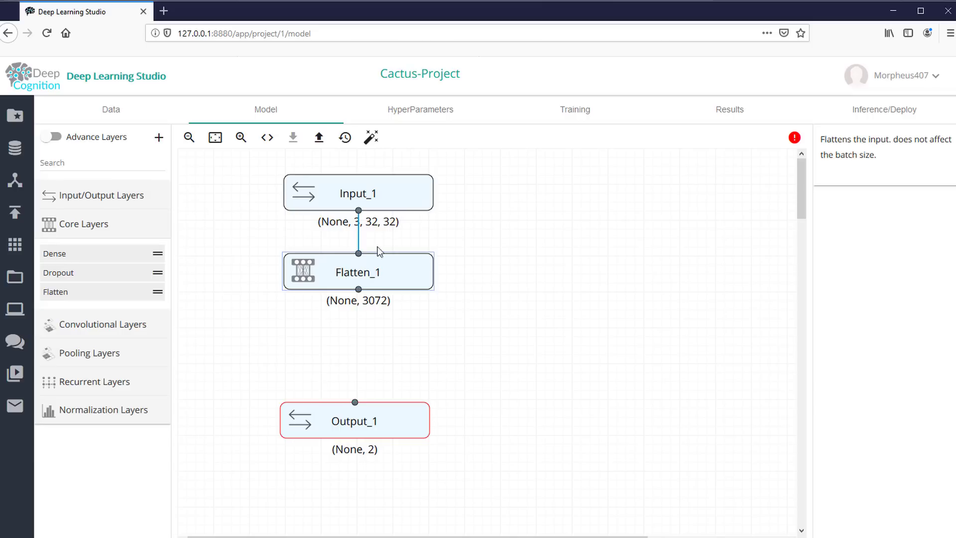
pyautogui.click(462, 344)
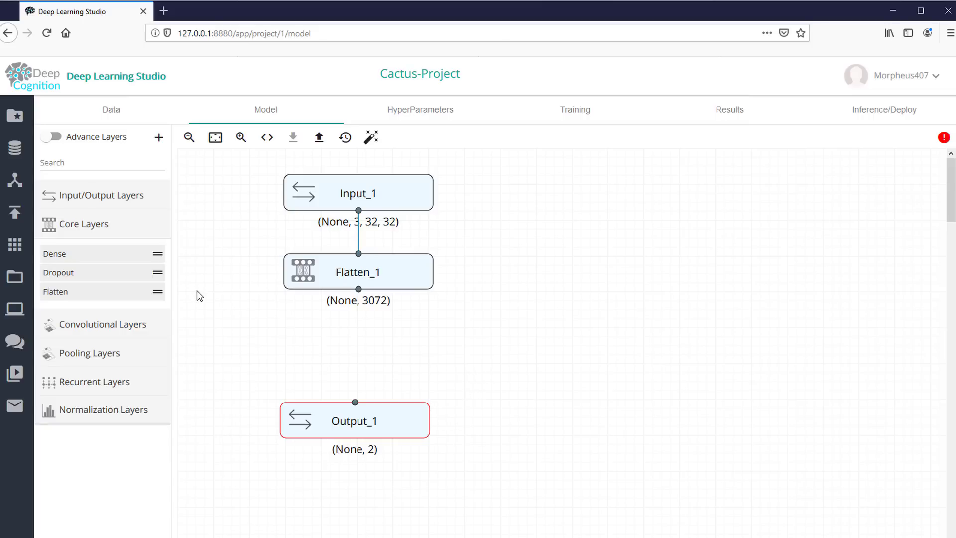
# Insert a Dense layer between the Flatten and Output layers, aligned with them, and connect Flatten to Dense and Dense to Output.
pyautogui.moveTo(140, 252); pyautogui.dragTo(380, 354)
pyautogui.moveTo(399, 425); pyautogui.dragTo(403, 430)
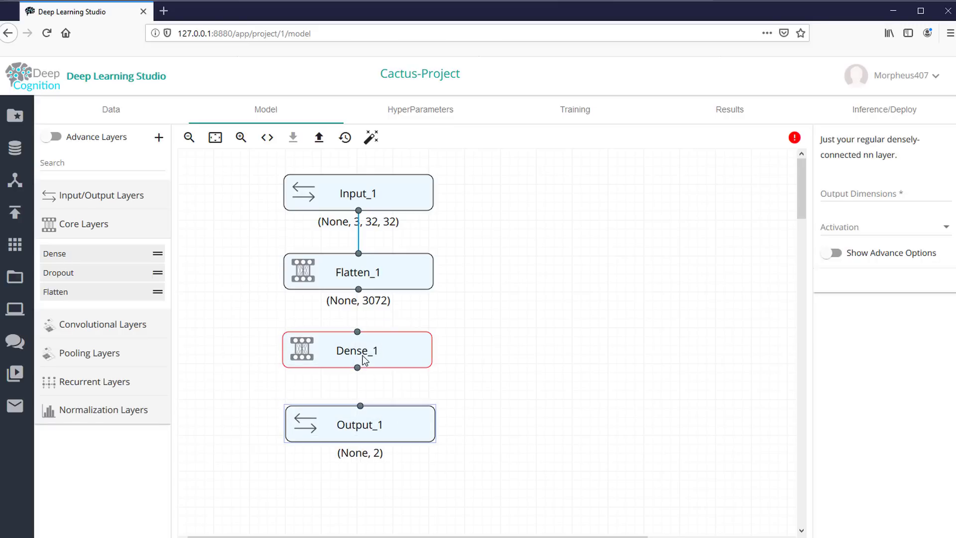
pyautogui.moveTo(365, 360); pyautogui.dragTo(368, 364)
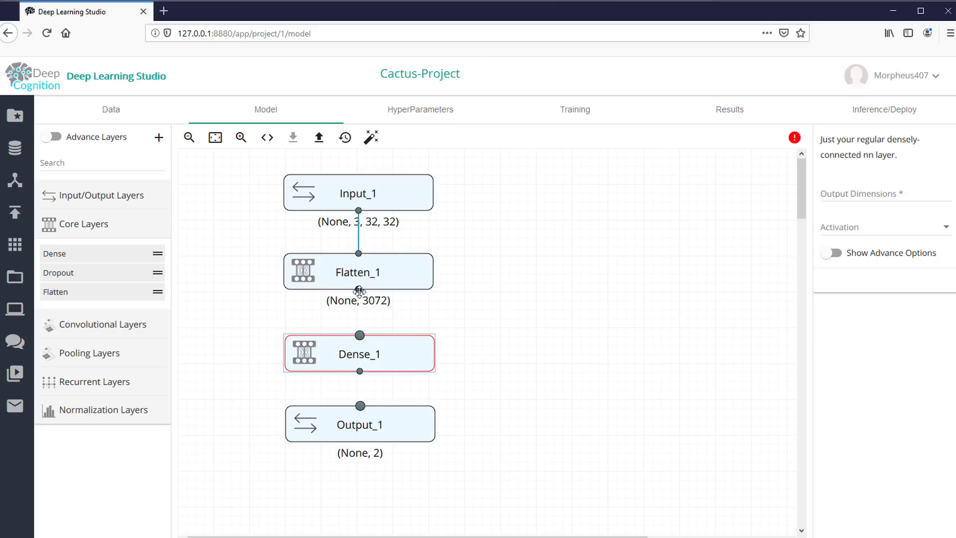
pyautogui.moveTo(358, 291); pyautogui.dragTo(382, 356)
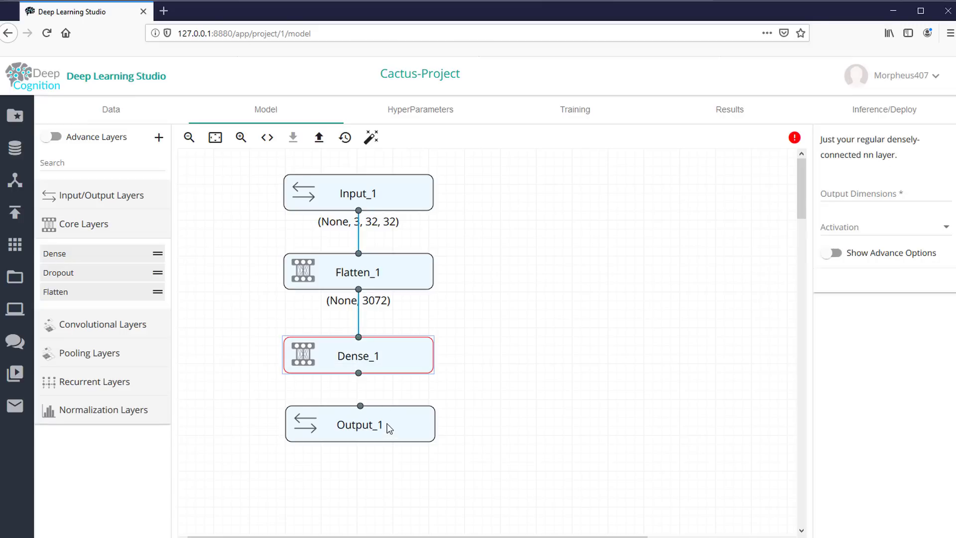
pyautogui.moveTo(390, 428); pyautogui.dragTo(386, 428)
pyautogui.moveTo(358, 373); pyautogui.dragTo(360, 412)
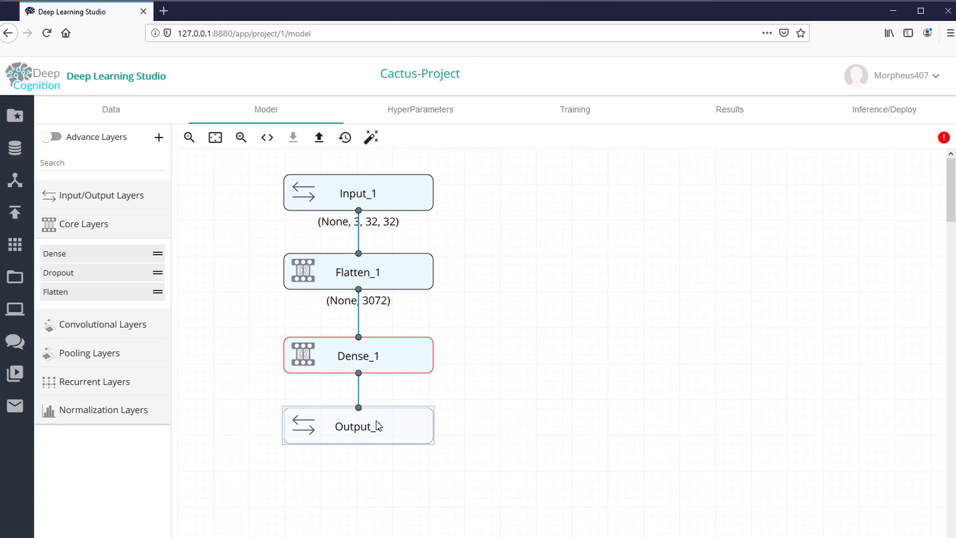
# Set the Dense layer's output dimensions to 2.
pyautogui.click(425, 357)
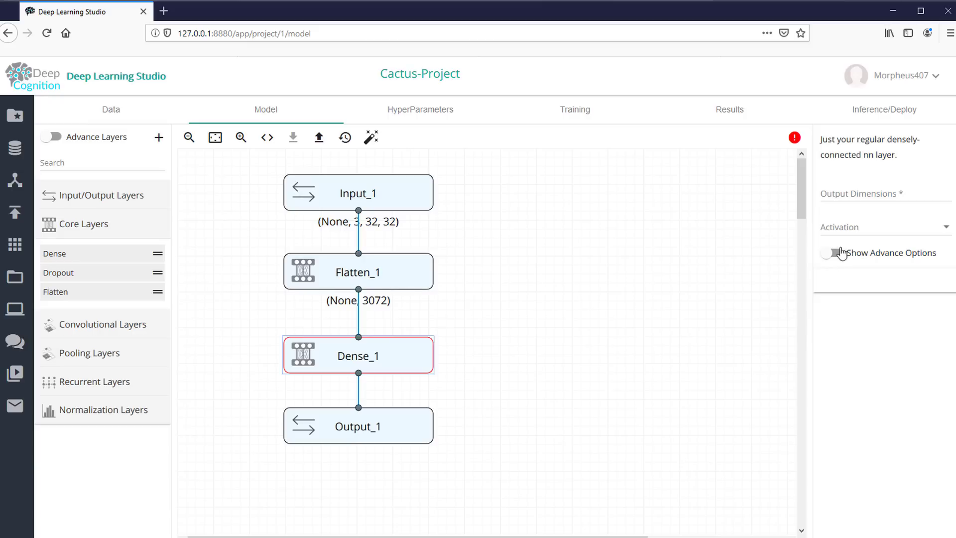
pyautogui.click(851, 193)
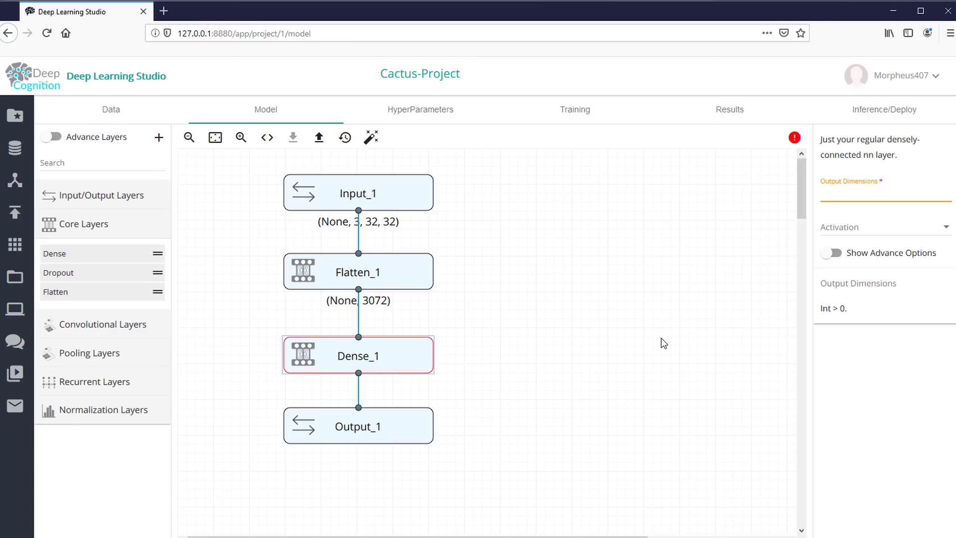
pyautogui.write('2')
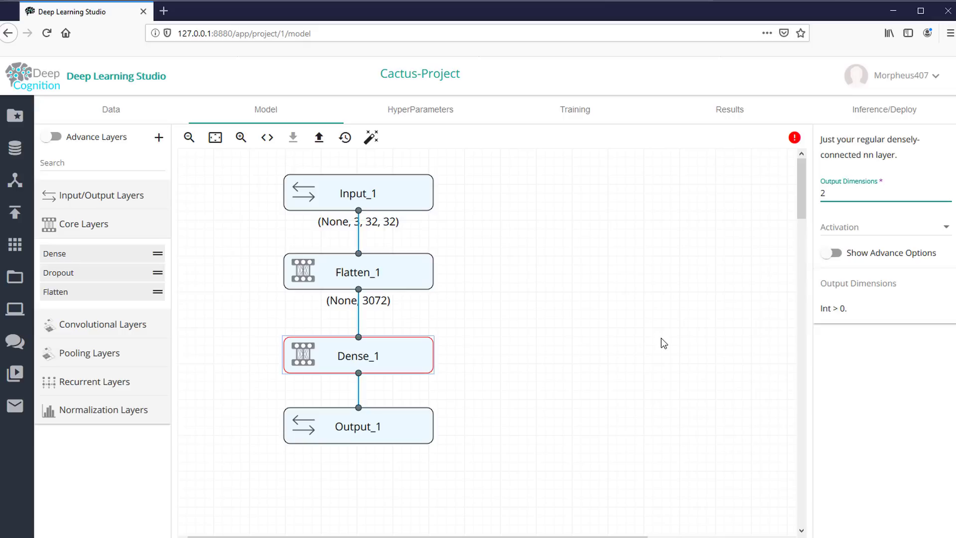
pyautogui.click(664, 343)
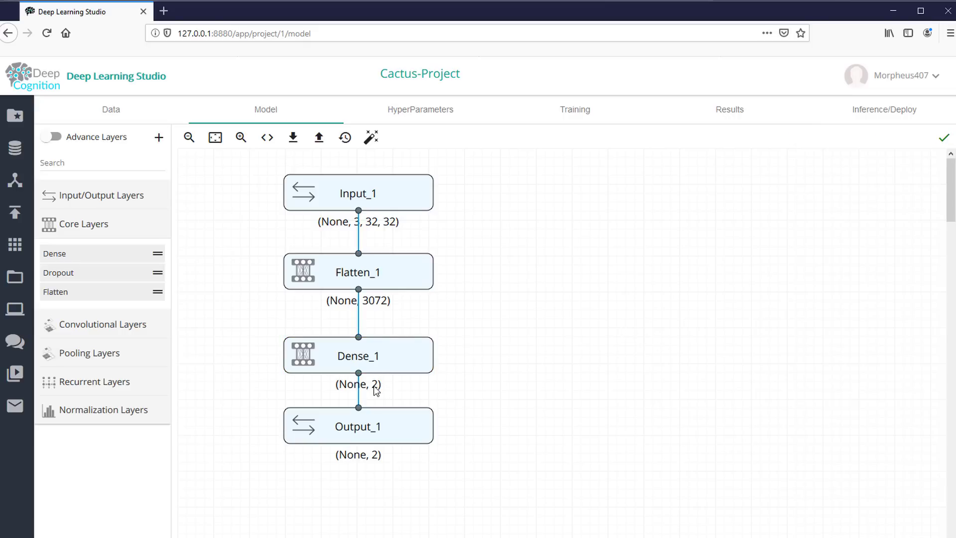
# View the Output layer's properties, and move the Dense layer slightly up to even out the spacing between layers.
pyautogui.click(420, 427)
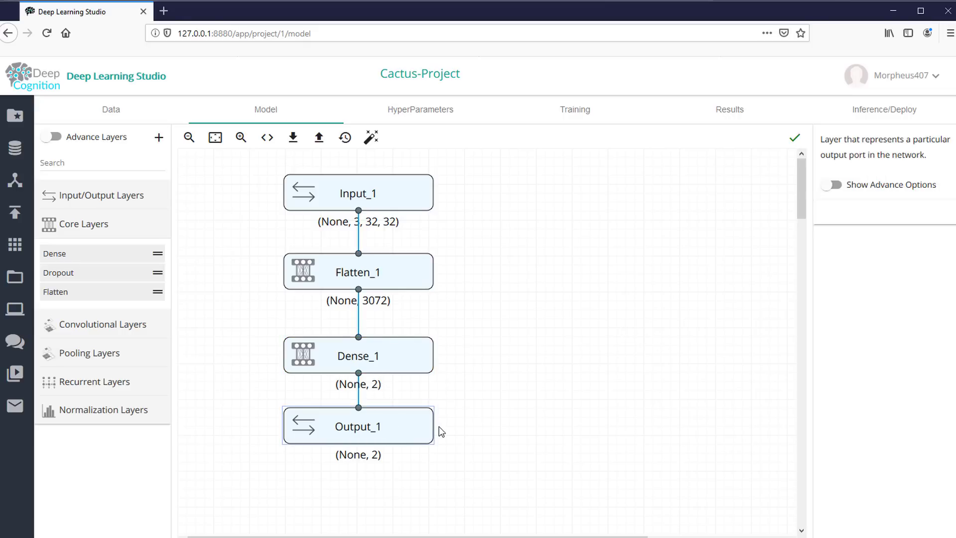
pyautogui.click(510, 426)
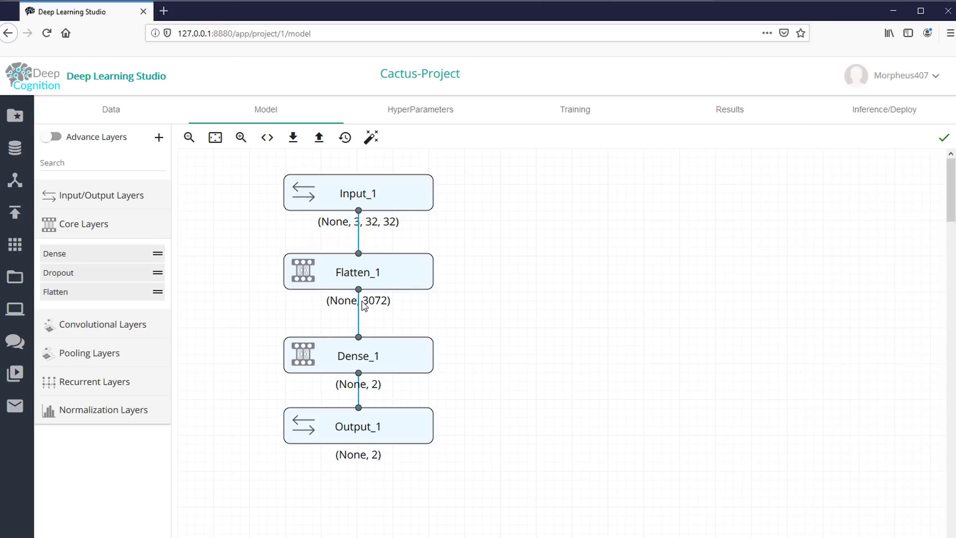
pyautogui.moveTo(395, 356); pyautogui.dragTo(395, 344)
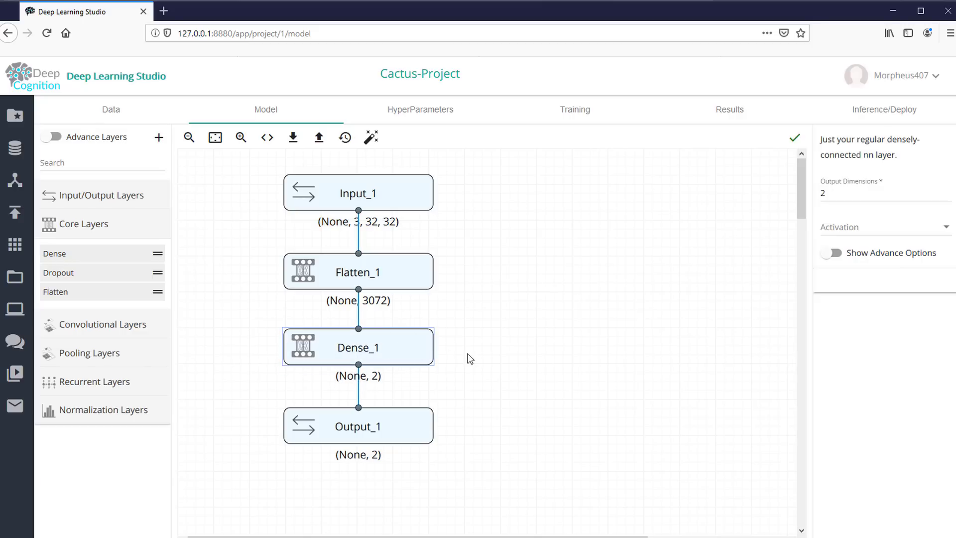
pyautogui.click(508, 355)
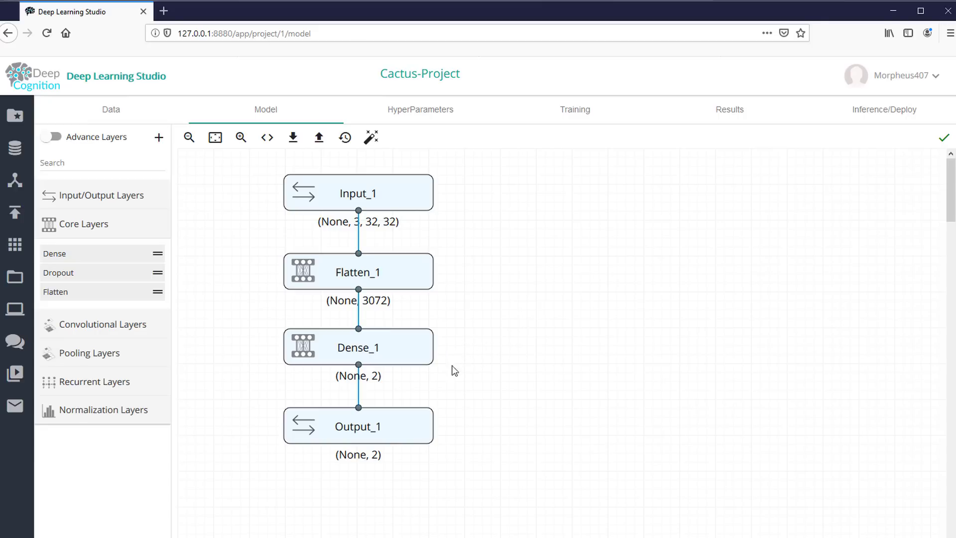
# Review the Dense layer's settings, and open the project's hyperparameters.
pyautogui.click(427, 357)
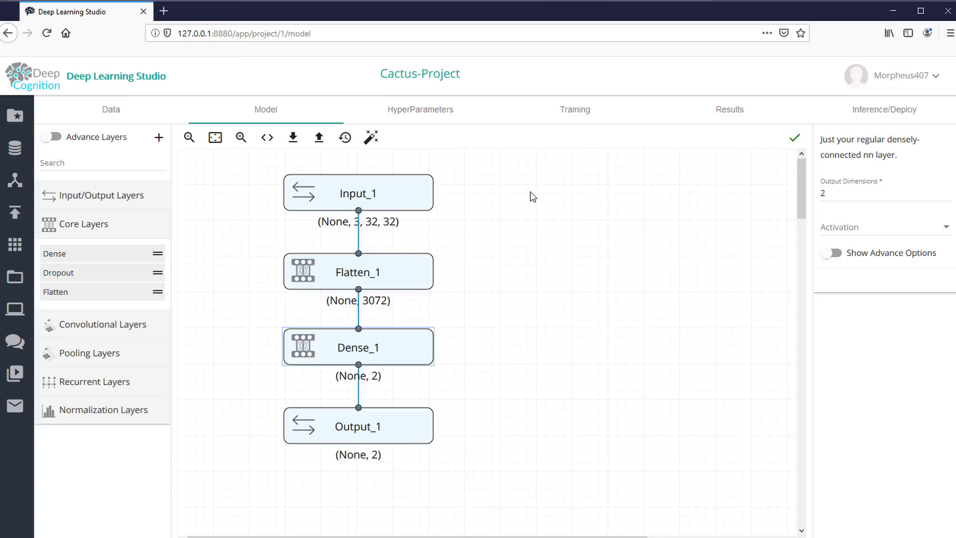
pyautogui.click(442, 114)
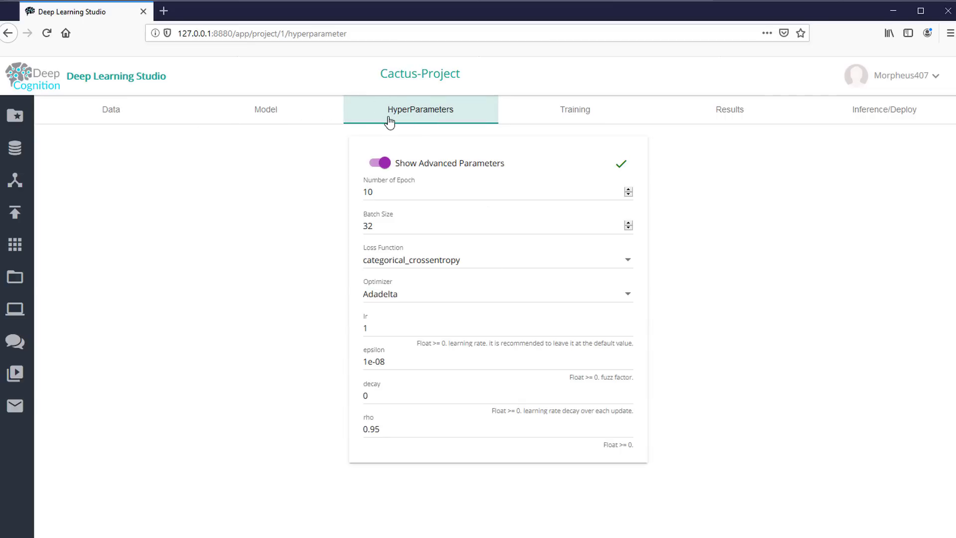
# Review the number of epochs, batch size, loss function, optimizer and learning rate in the project's hyperparameters.
pyautogui.click(387, 193)
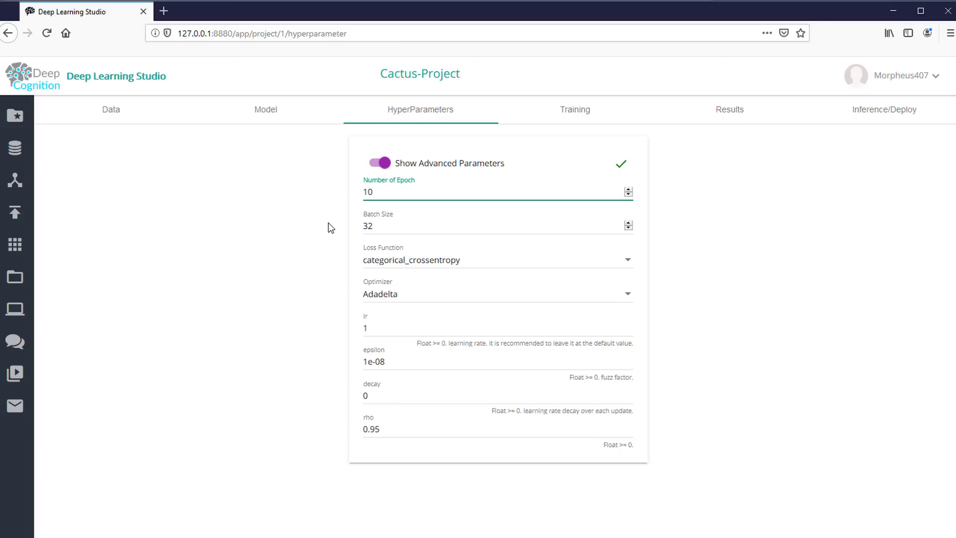
pyautogui.click(387, 225)
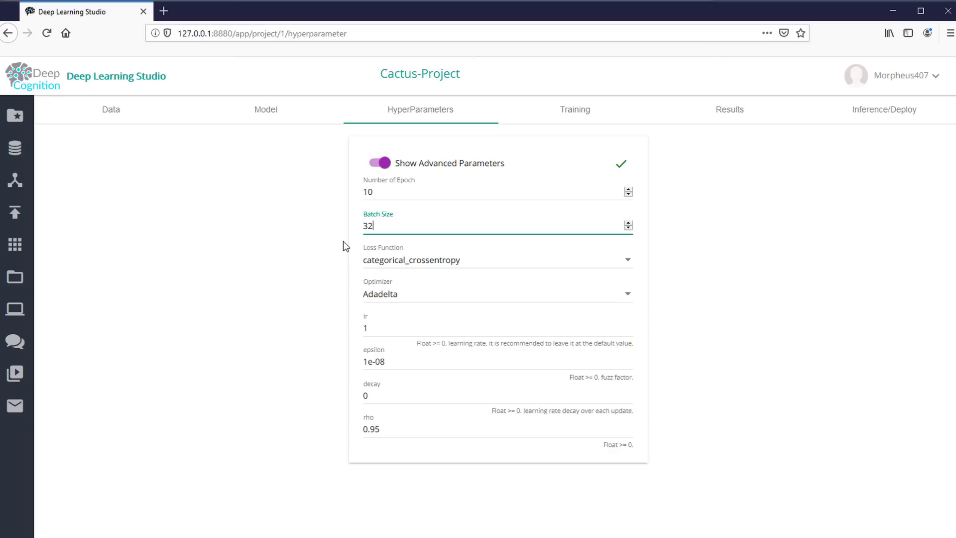
pyautogui.click(340, 260)
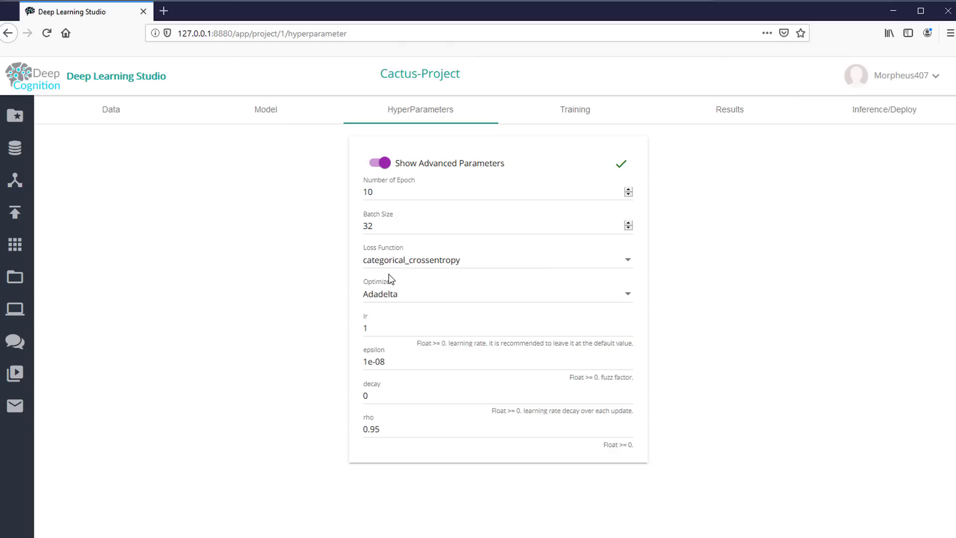
pyautogui.click(369, 331)
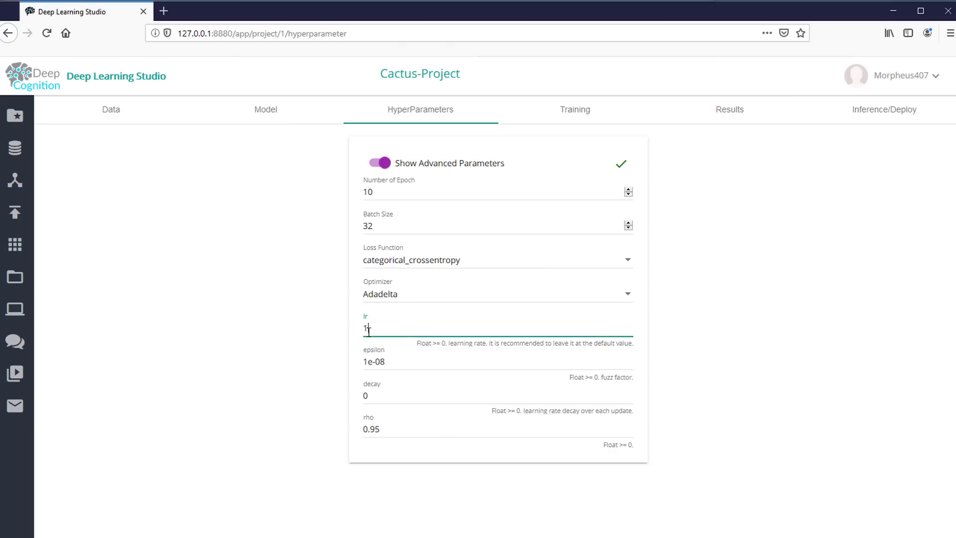
pyautogui.click(317, 364)
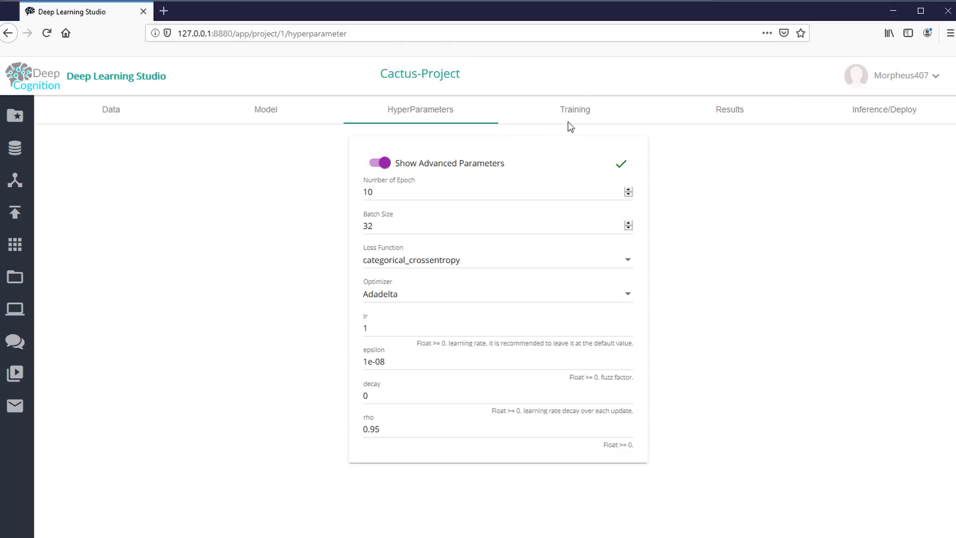
# Check the layer diagram of the model once more, and start a training run with the default run settings.
pyautogui.click(579, 108)
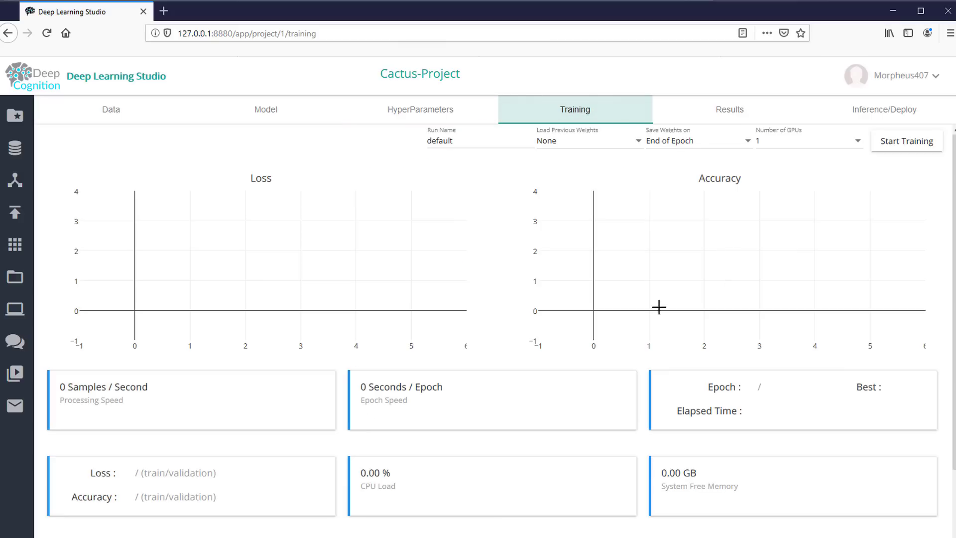
pyautogui.click(249, 109)
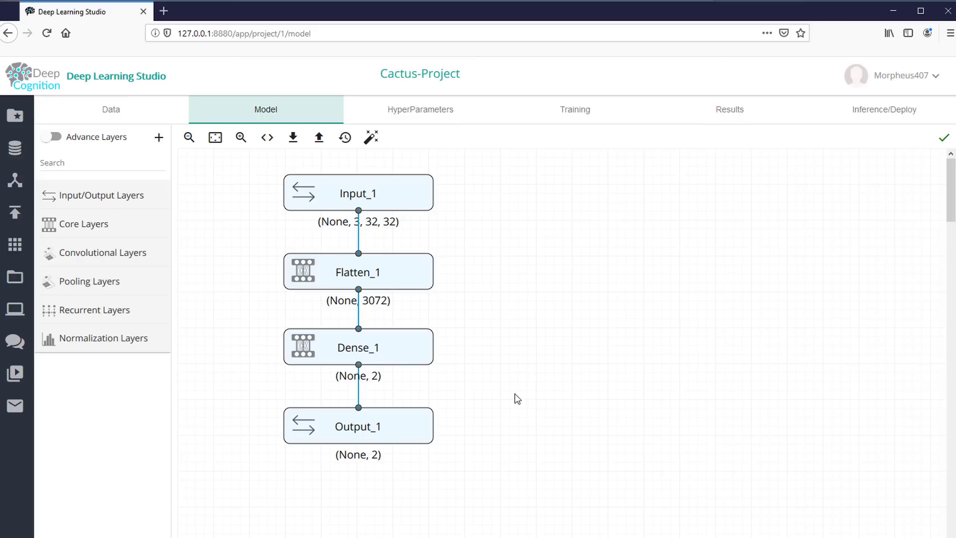
pyautogui.click(576, 113)
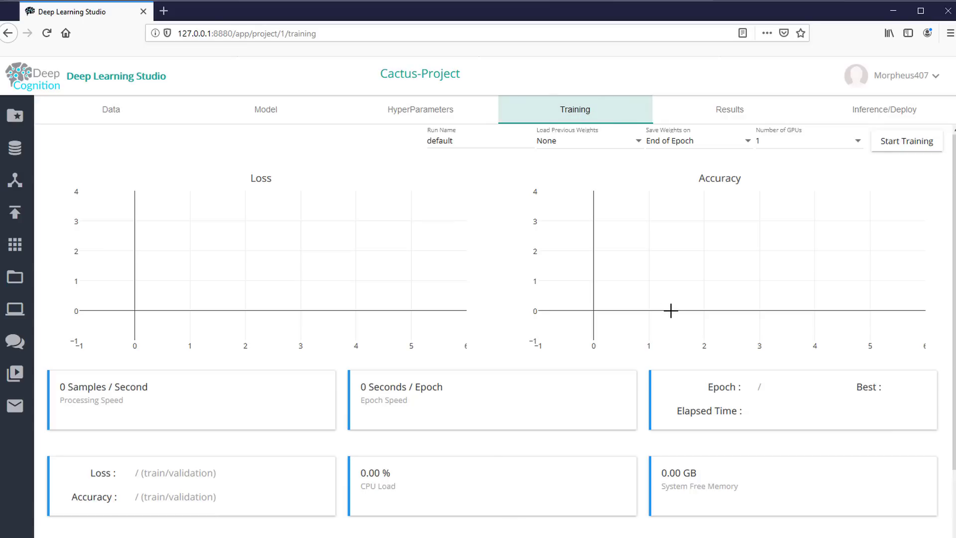
pyautogui.click(909, 141)
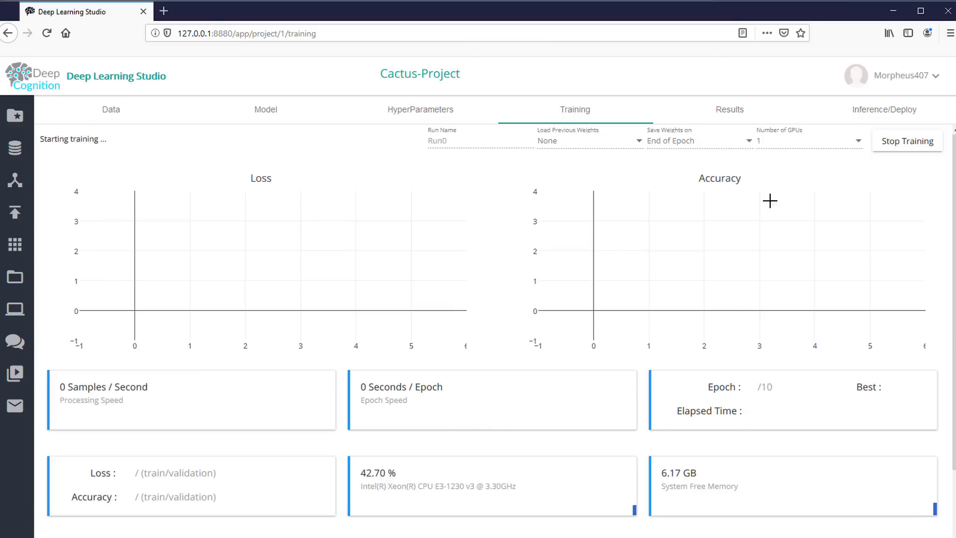
# Monitor the run's loss and accuracy graphs, processing speed, epoch progress and hardware load until training finishes.
pyautogui.scroll(-2, 606, 282)
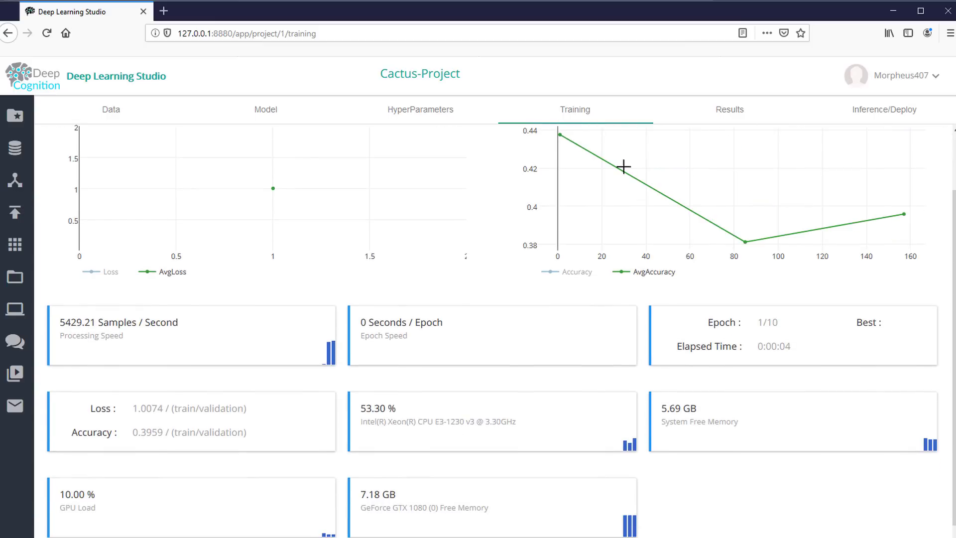
pyautogui.scroll(-1, 422, 249)
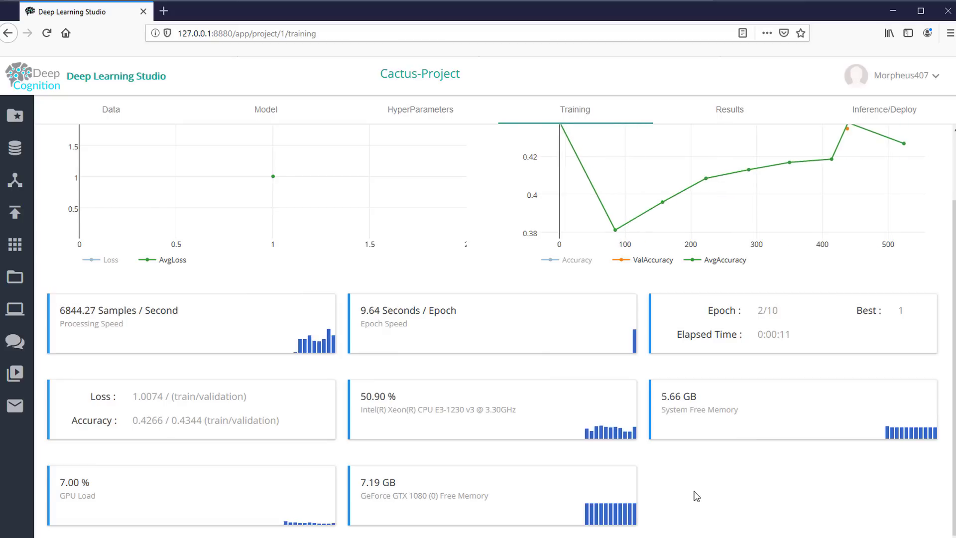
pyautogui.scroll(3, 695, 493)
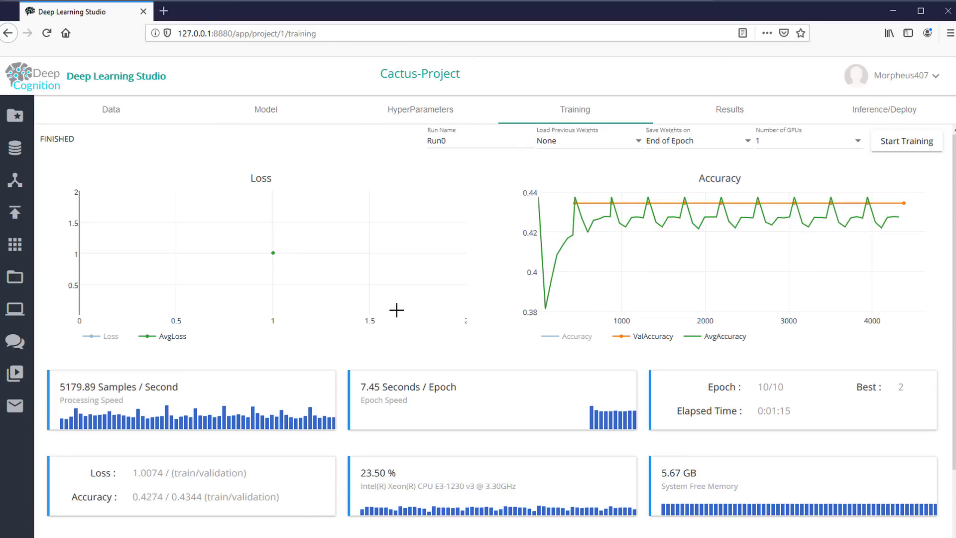
# Examine the finished run's accuracy graph and statistics, and highlight the validation accuracy value.
pyautogui.scroll(-2, 397, 309)
pyautogui.scroll(2, 380, 299)
pyautogui.moveTo(559, 207)
pyautogui.scroll(-3, 436, 350)
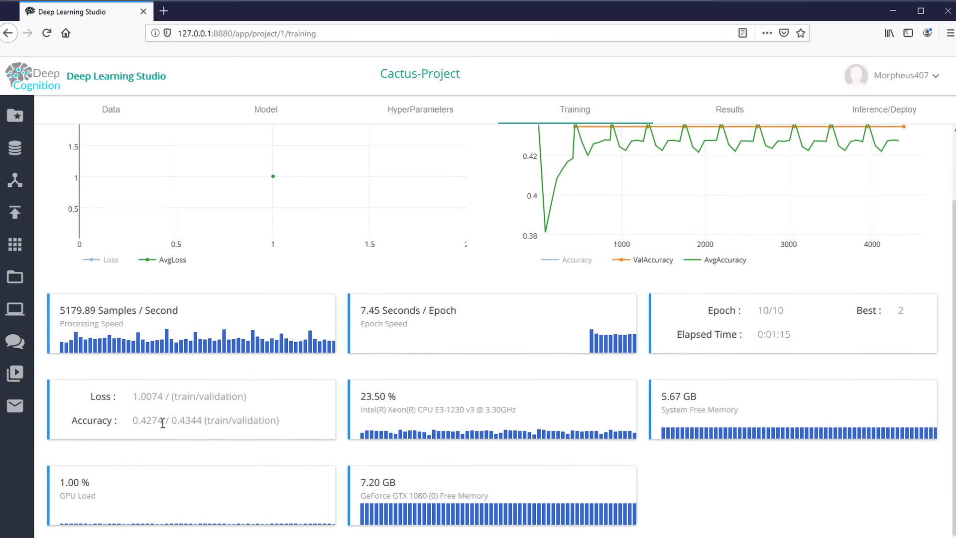
pyautogui.moveTo(172, 420); pyautogui.dragTo(204, 419)
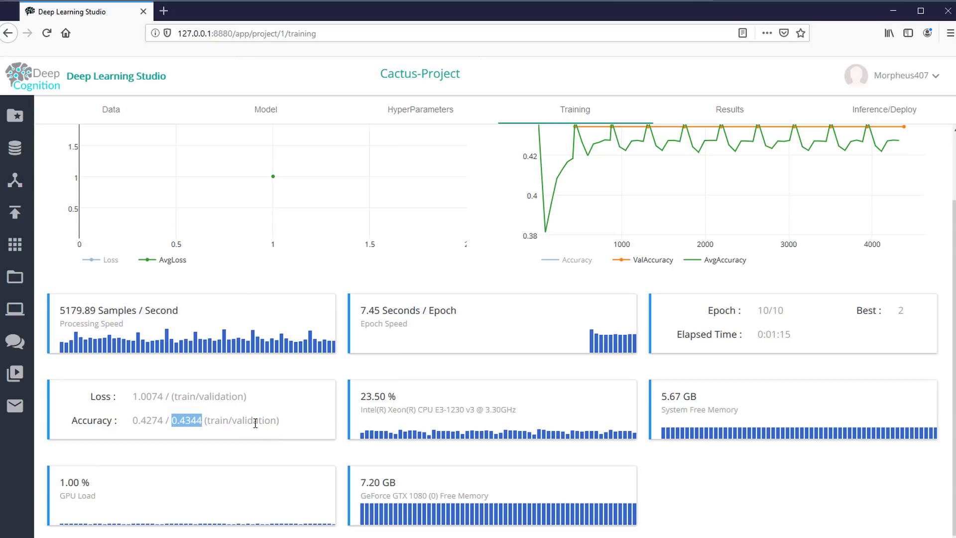